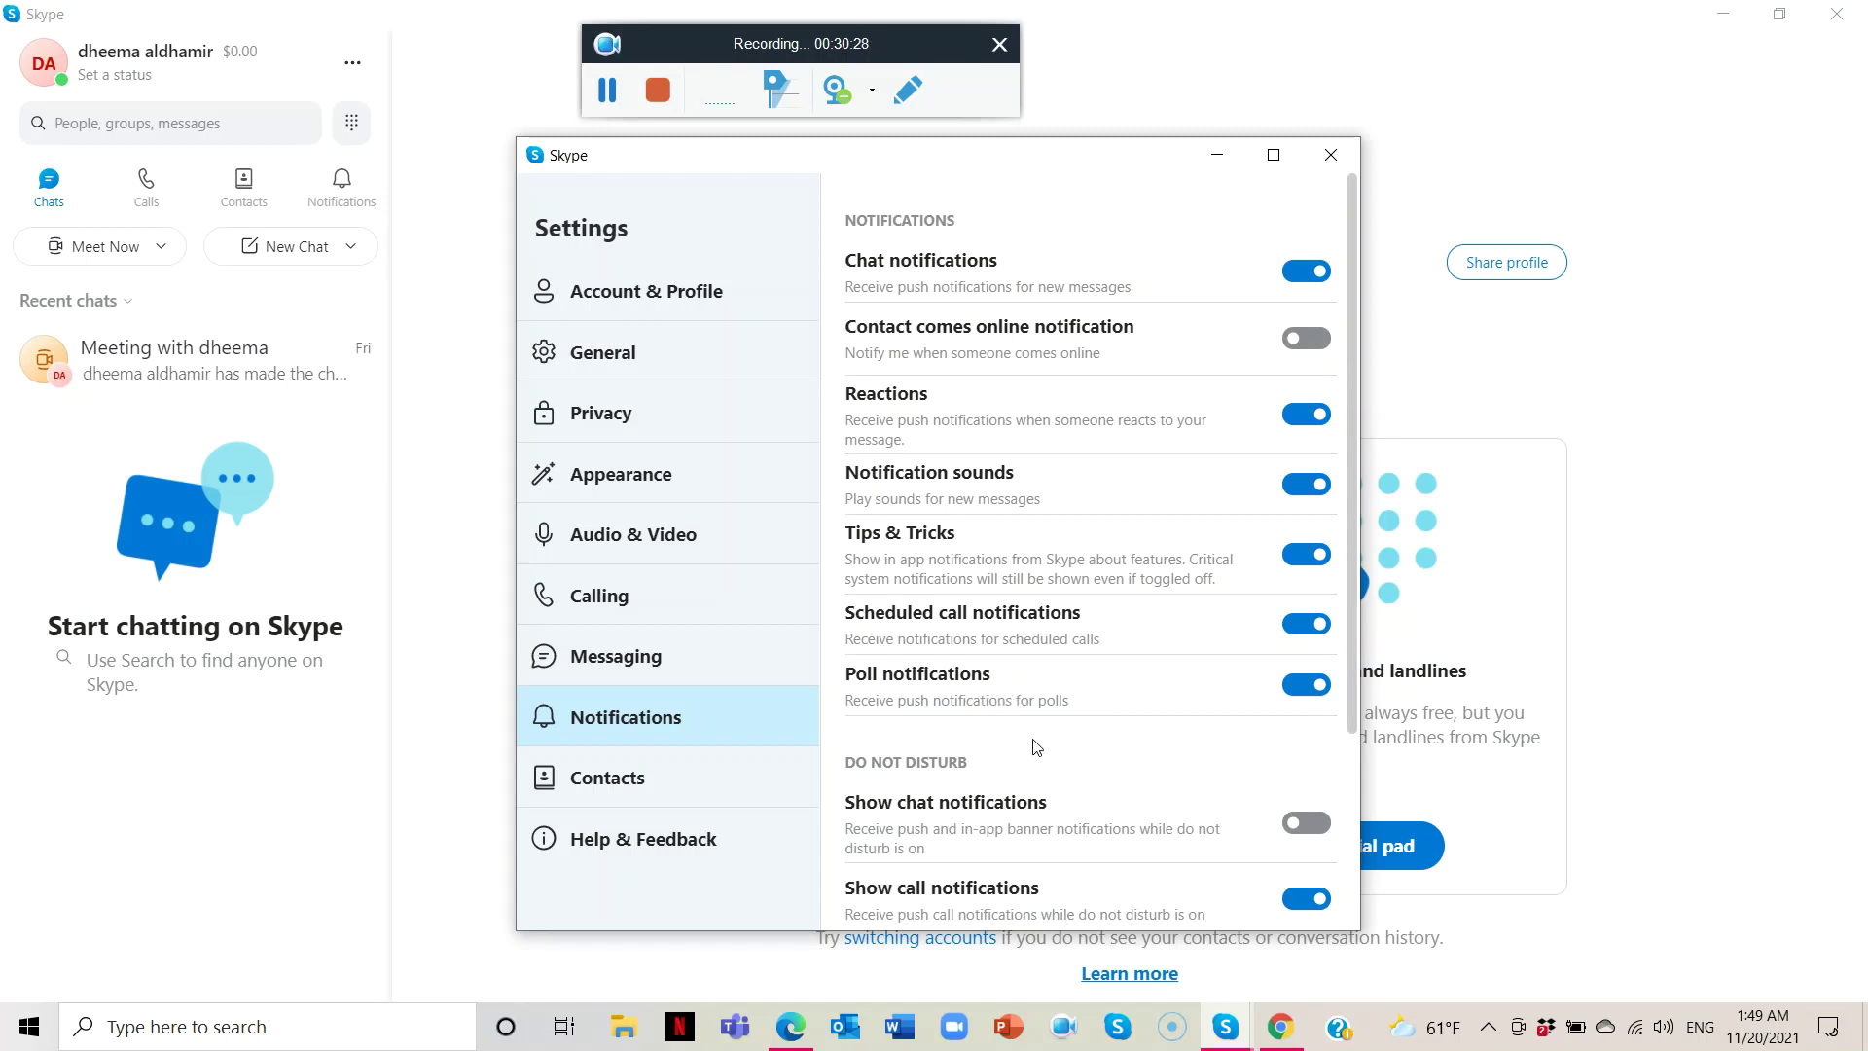
Step: Turn off Do Not Disturb call notifications and the missed chat and missed call email reminders
scroll(1037, 754, "down", 3)
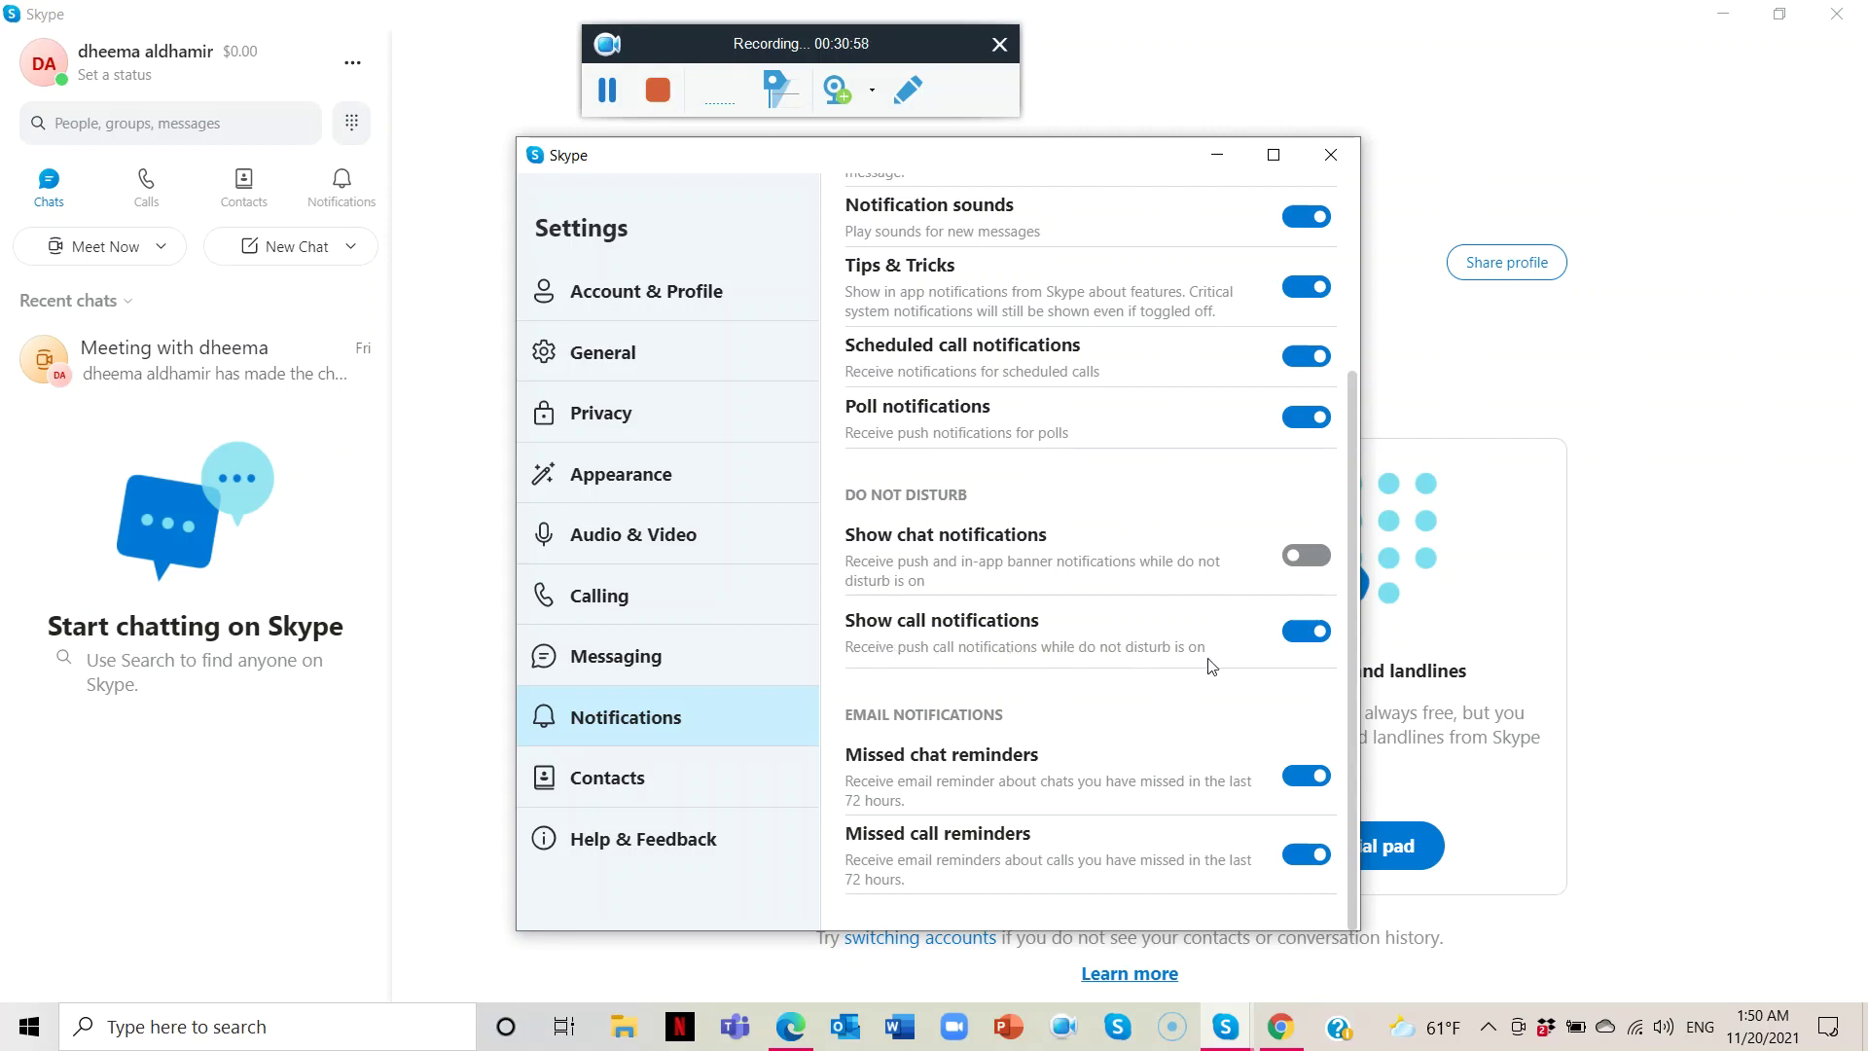
left_click(1326, 635)
left_click(1294, 858)
left_click(1300, 778)
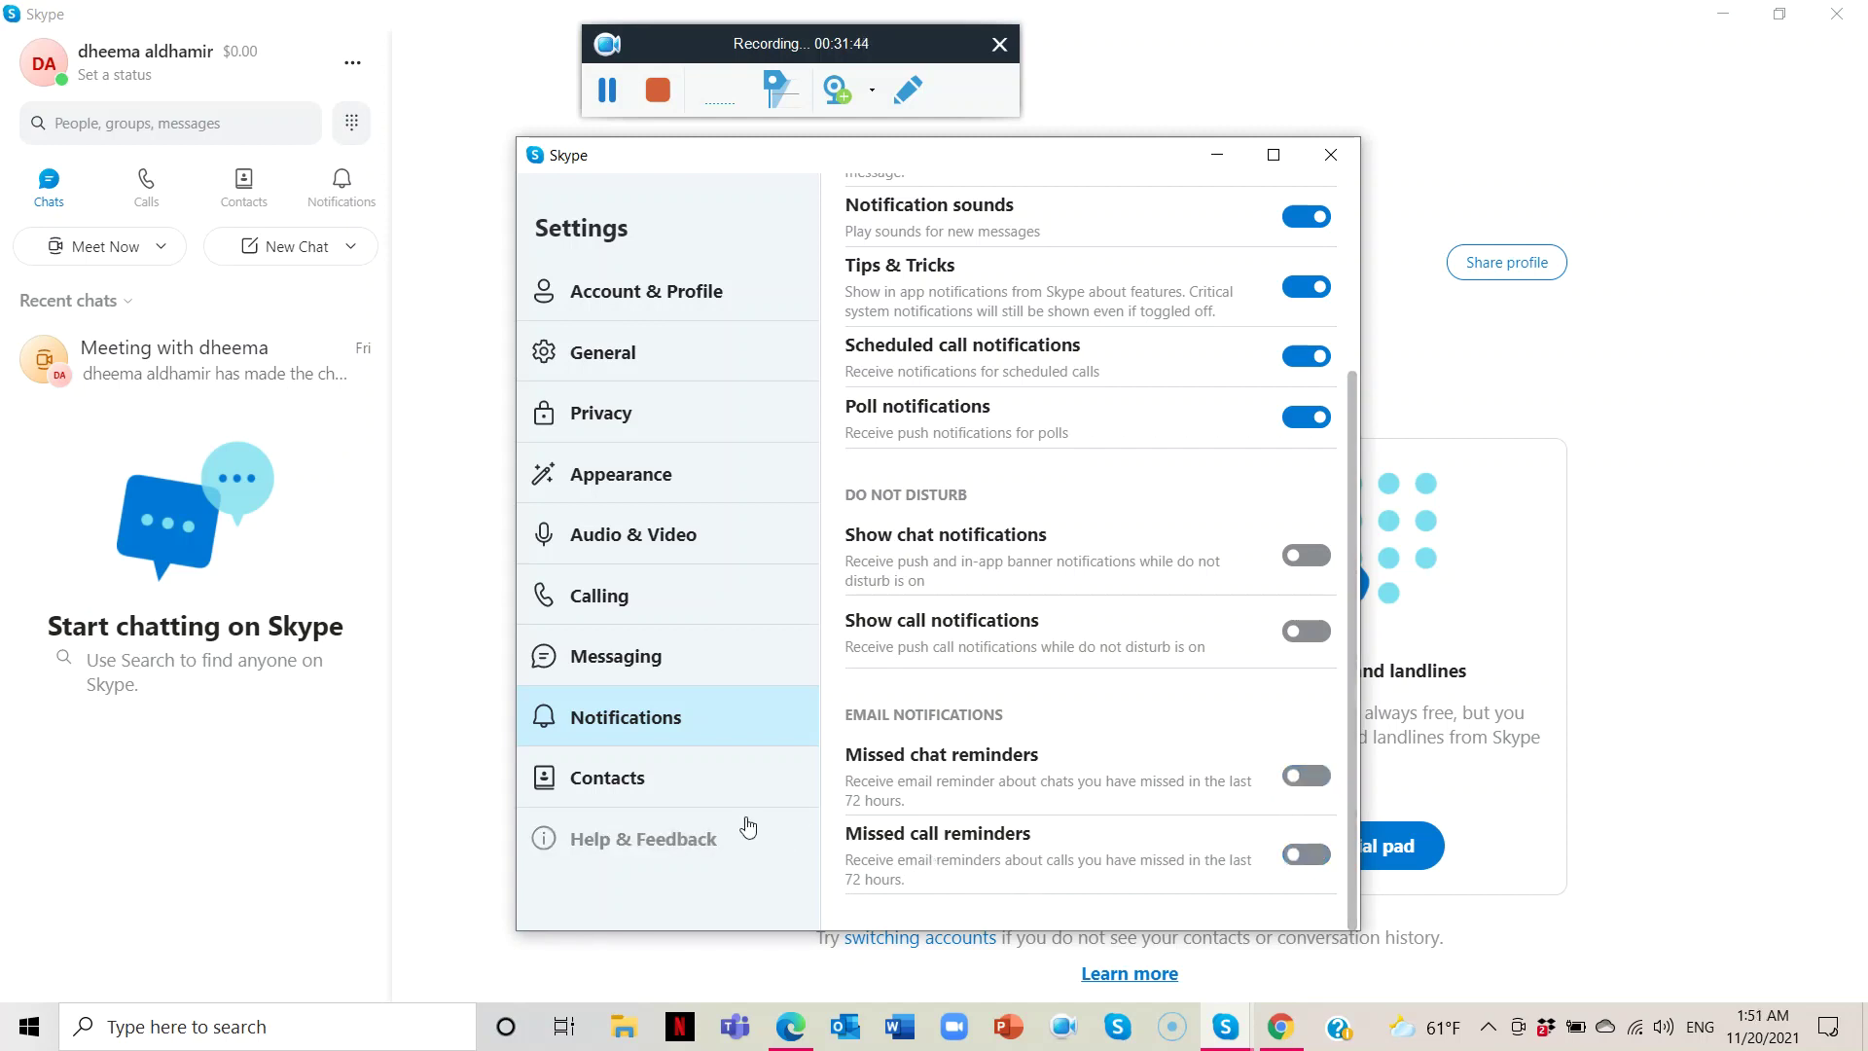
Step: Check the Blocked contacts list under Contacts settings, then return to Contacts
left_click(654, 781)
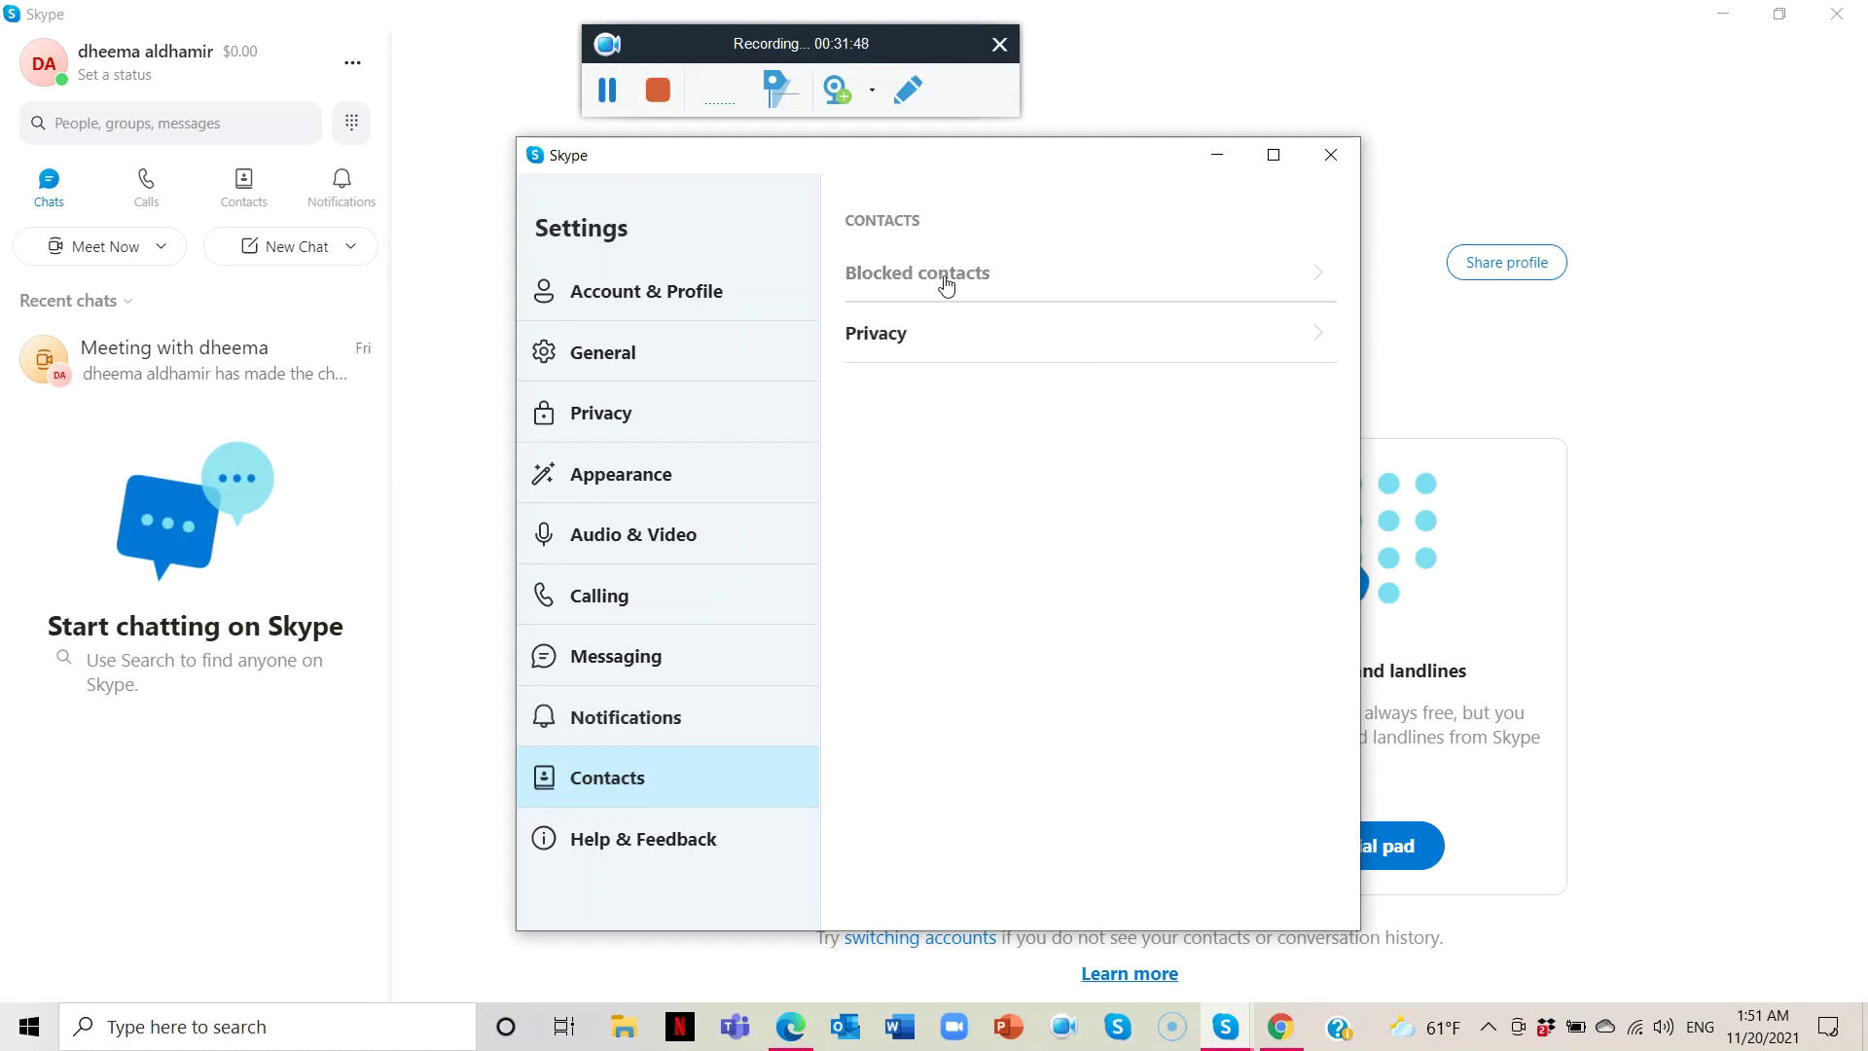
left_click(1286, 288)
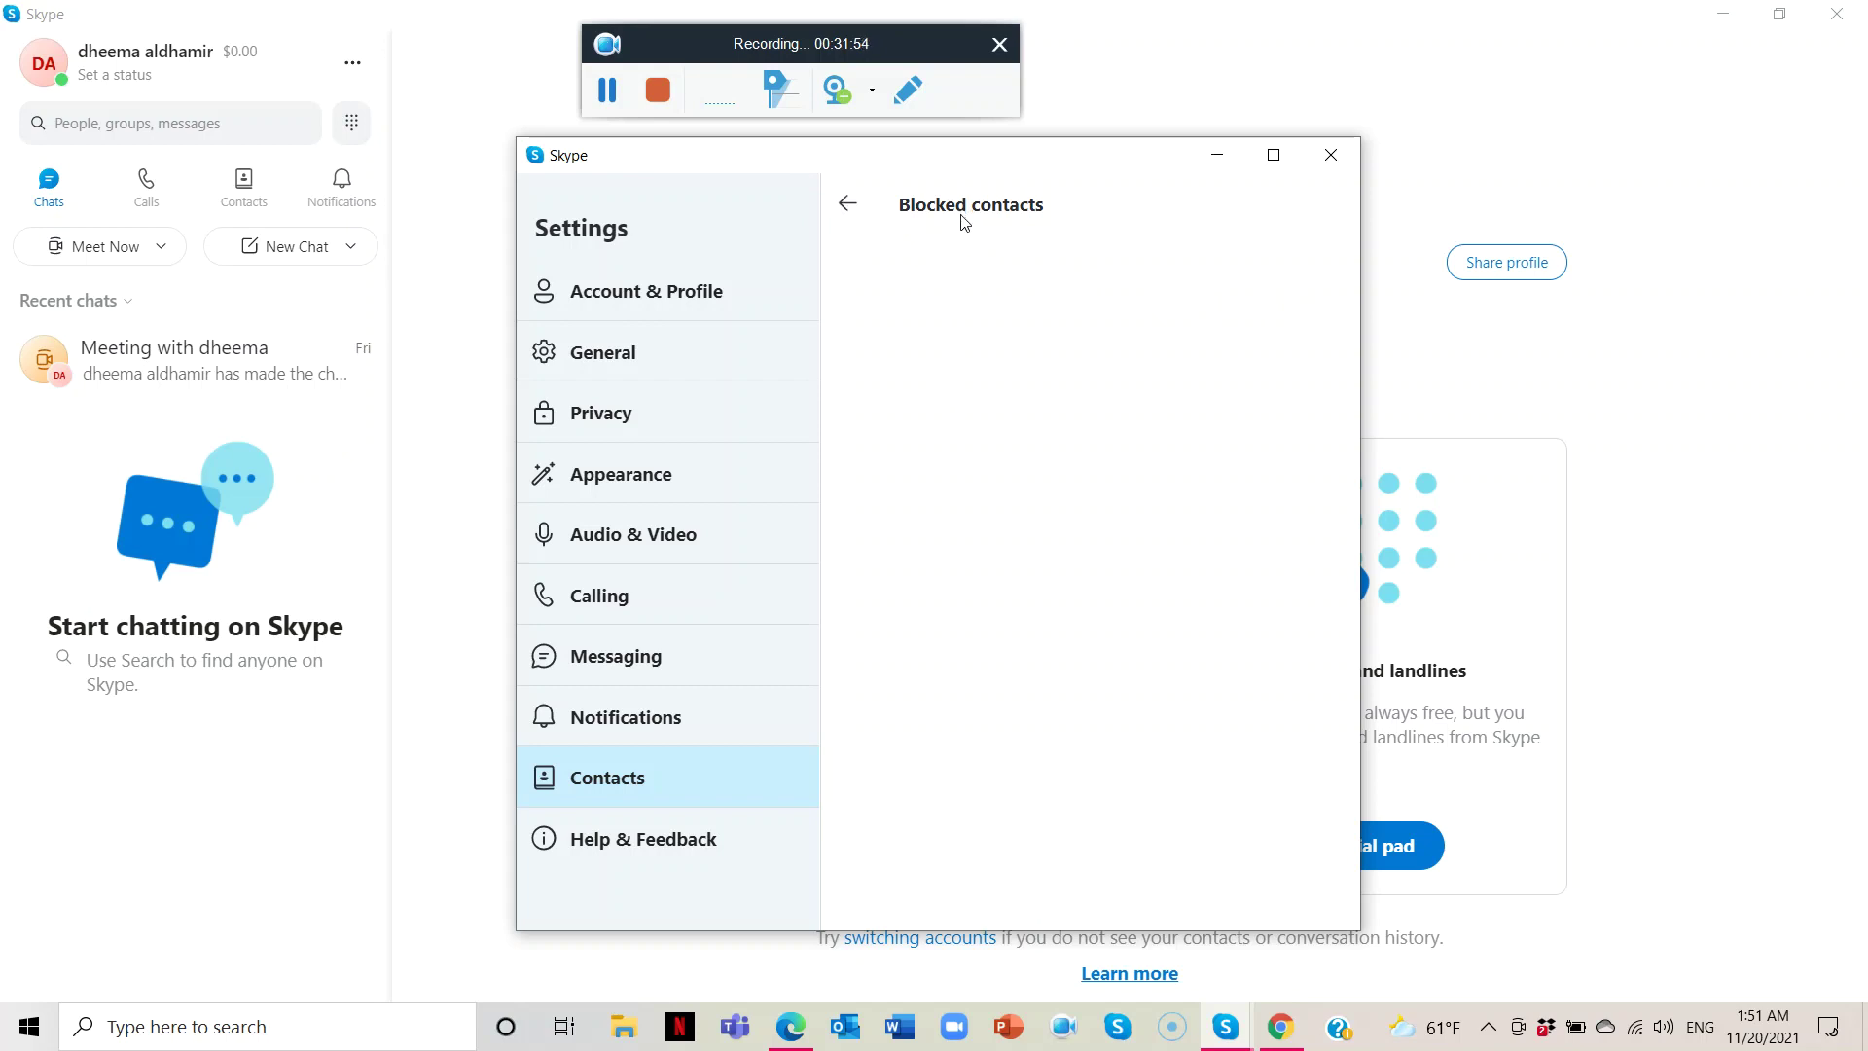
left_click(839, 202)
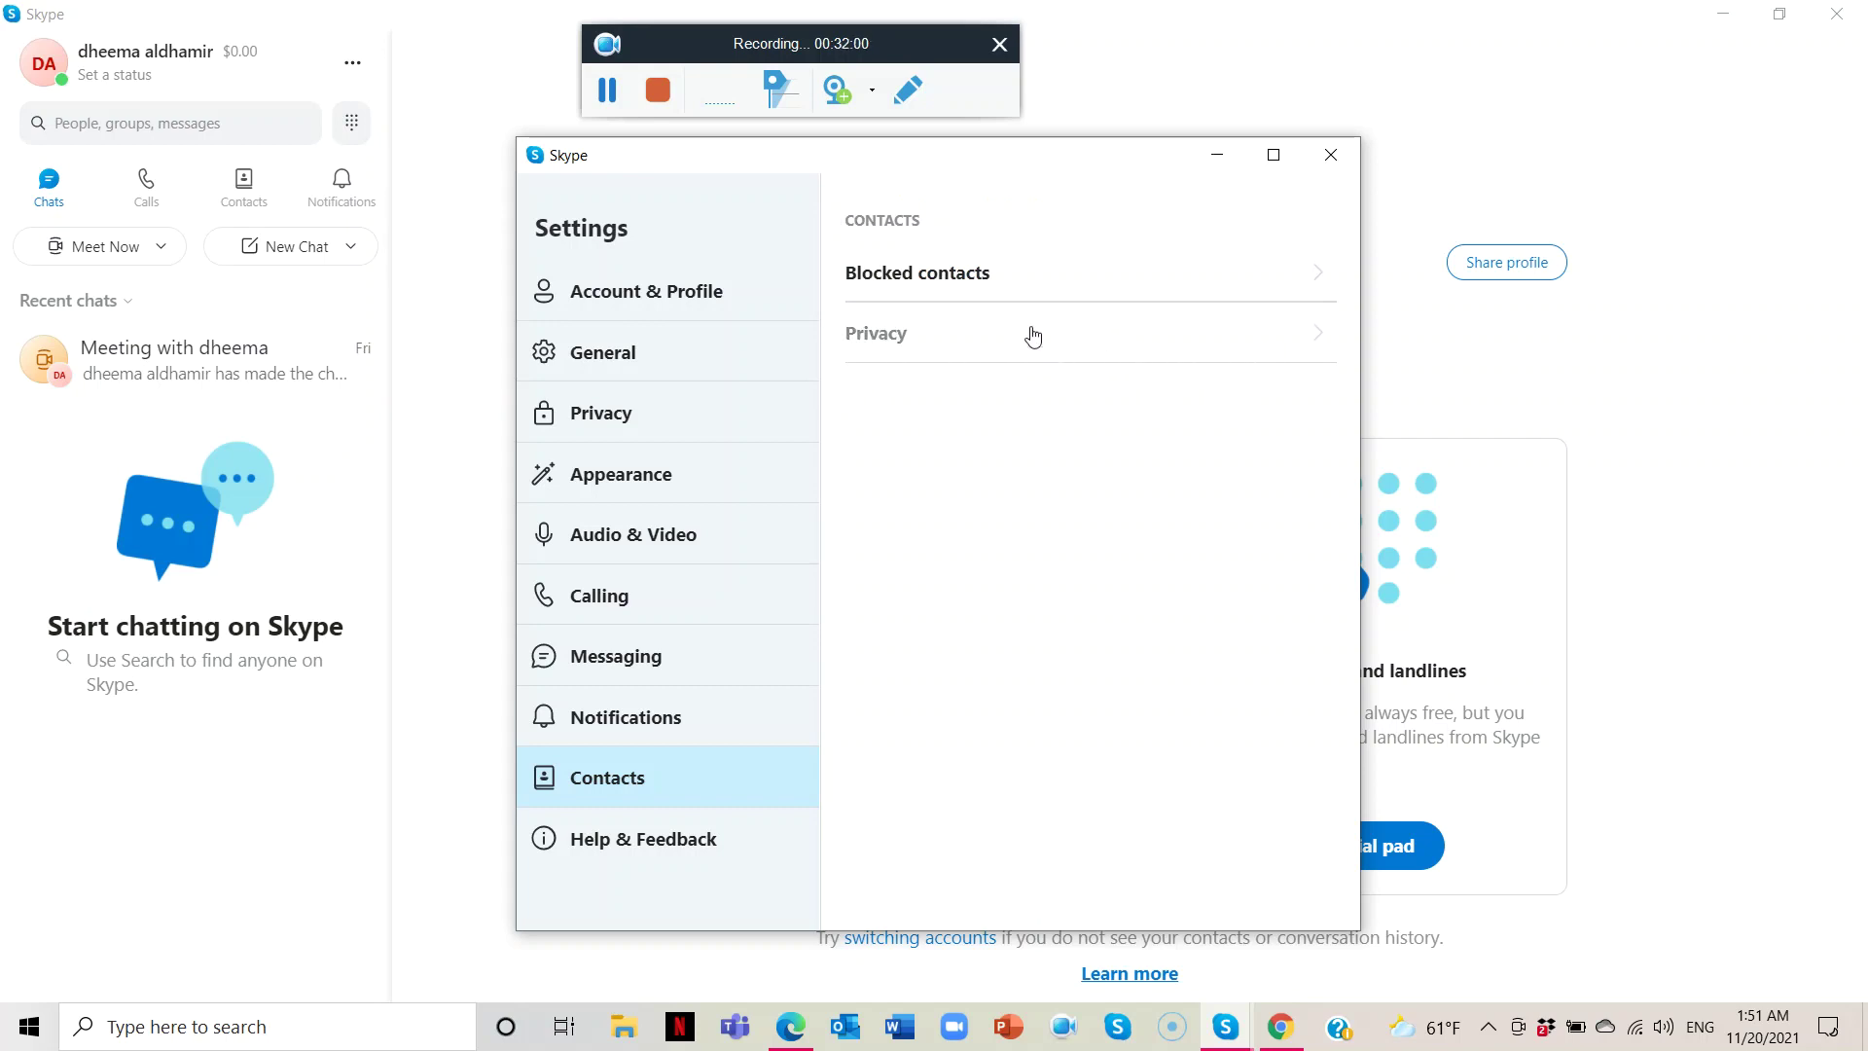
Step: Go to Help & Feedback and scroll down to the About section
left_click(608, 851)
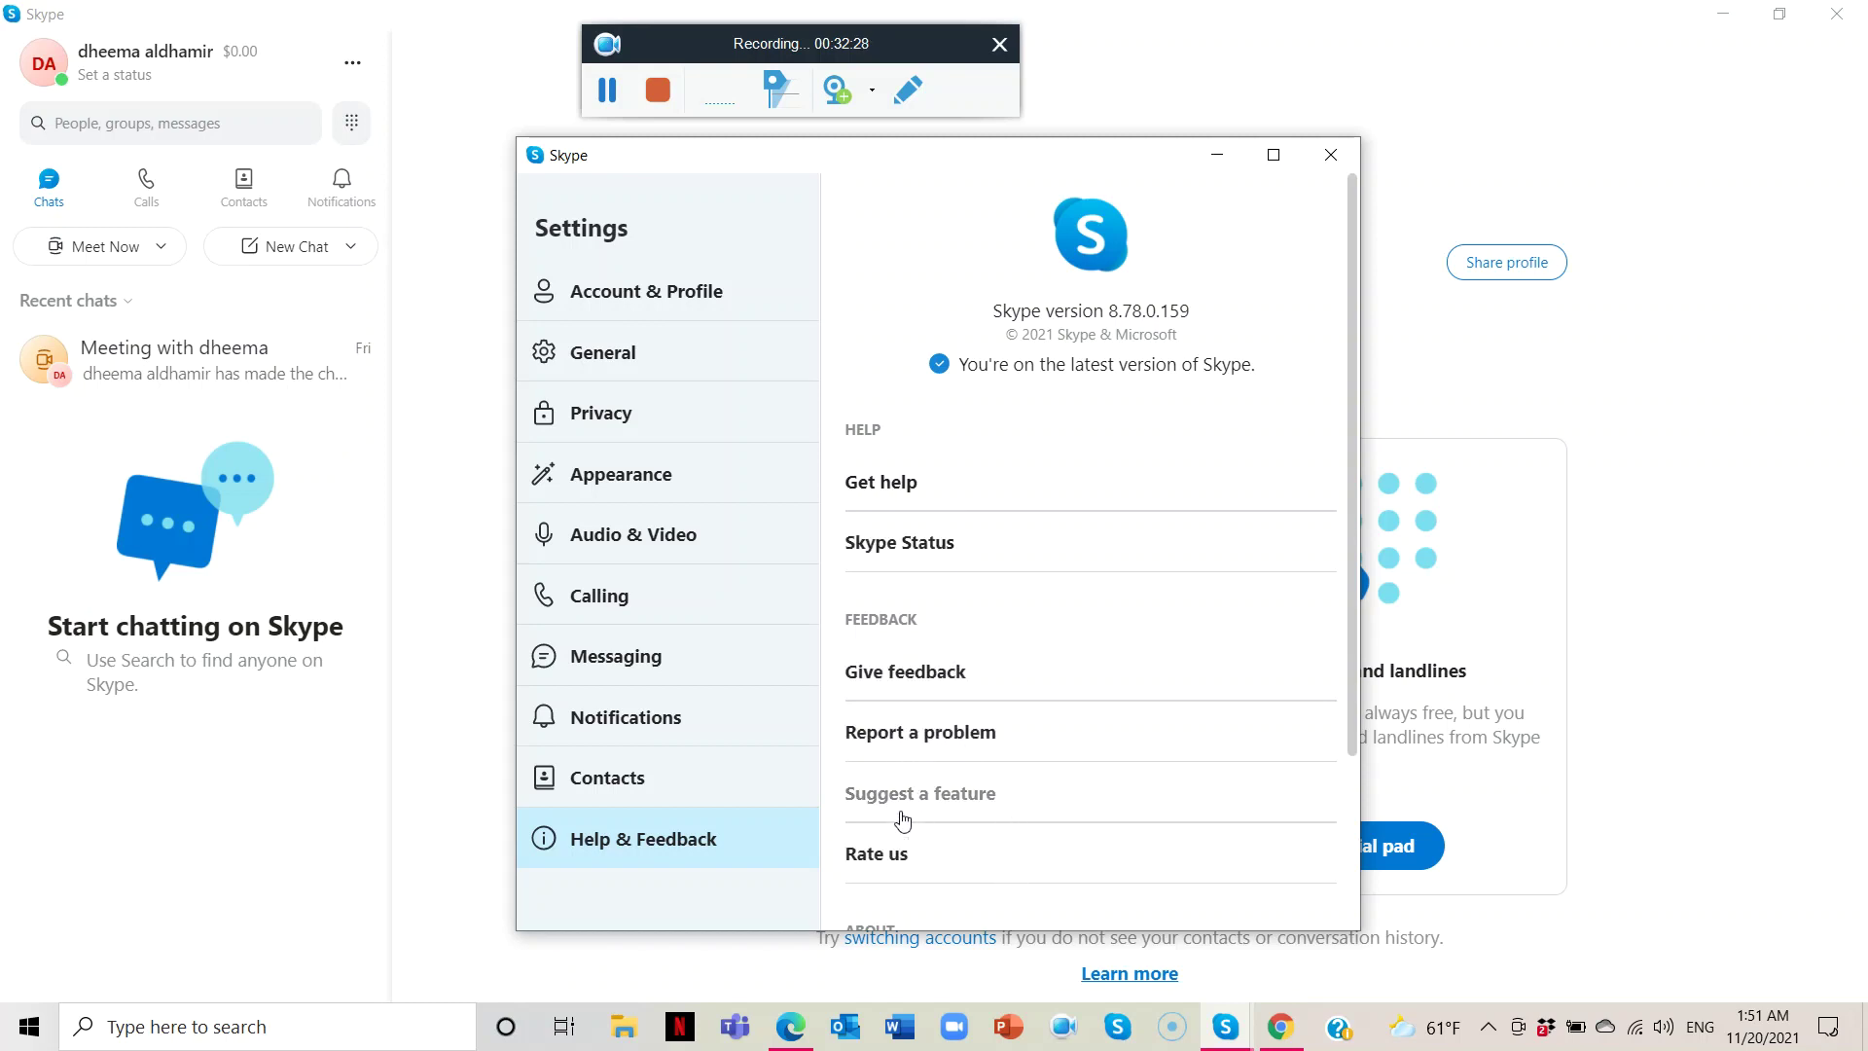
scroll(931, 849, "down", 1)
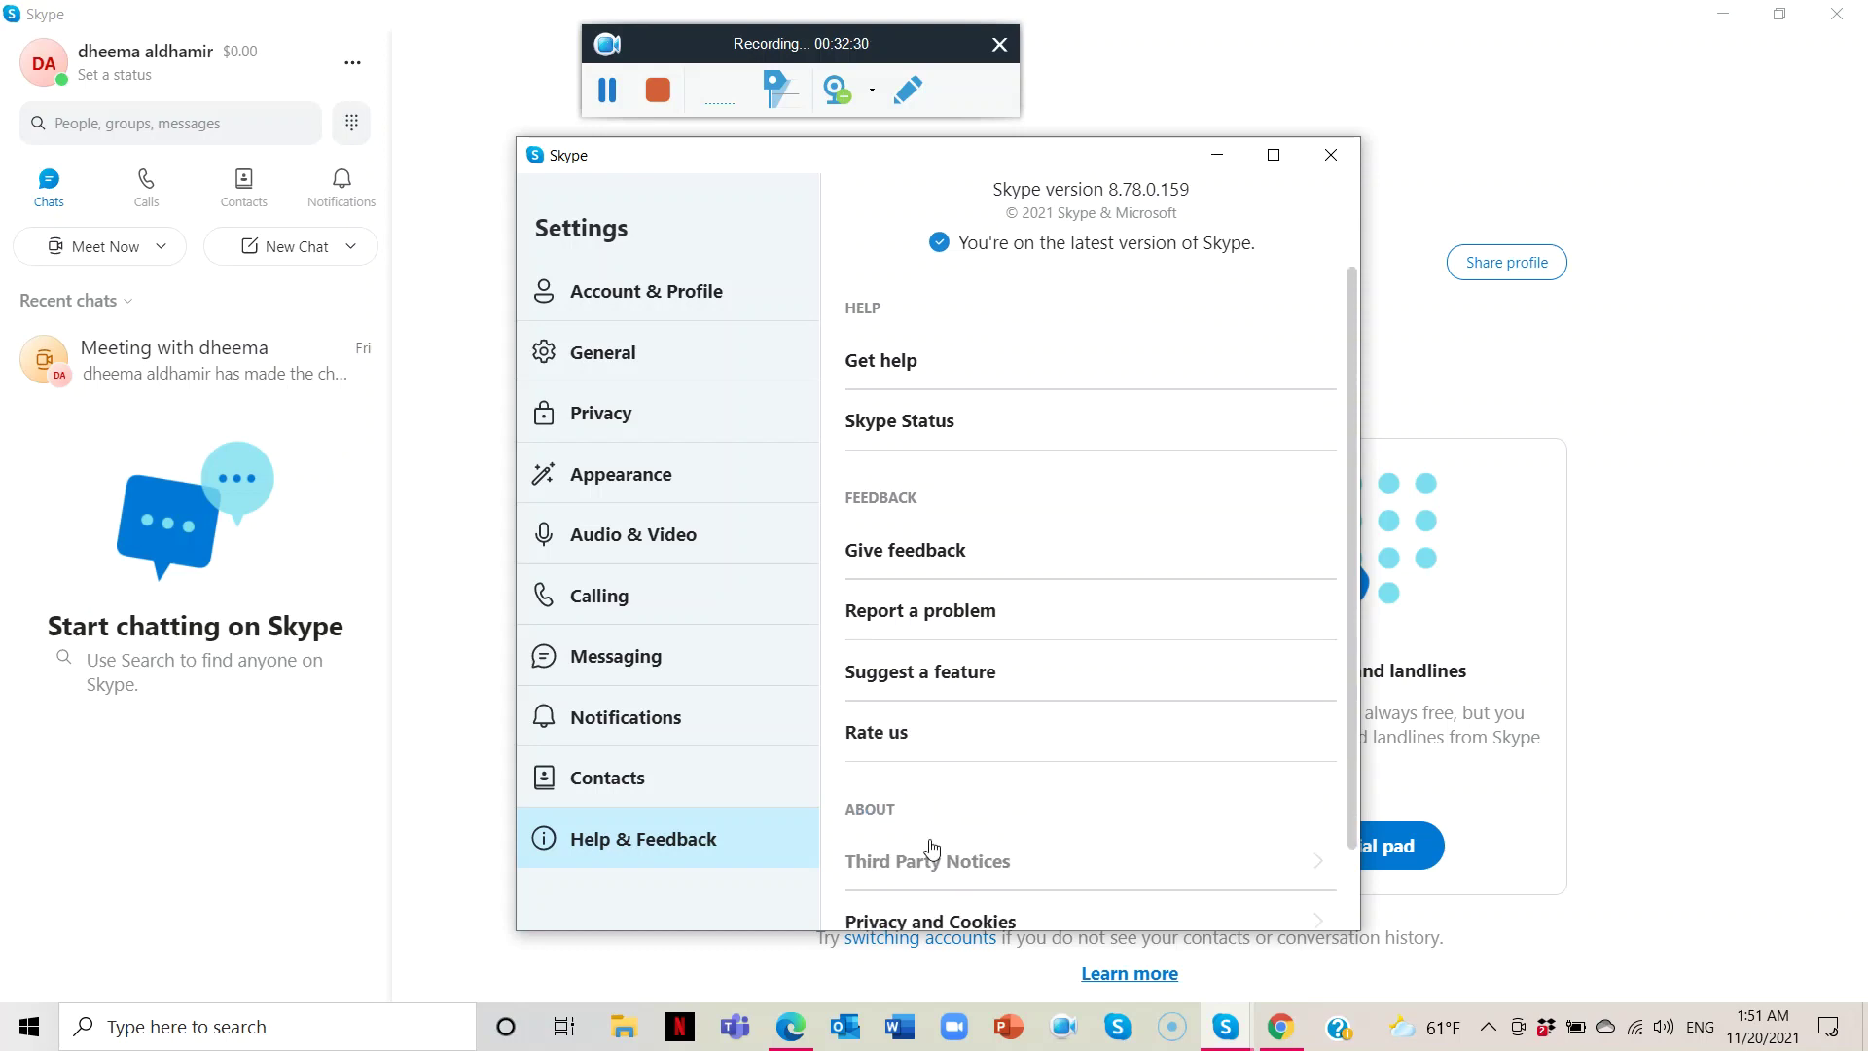
scroll(931, 849, "down", 1)
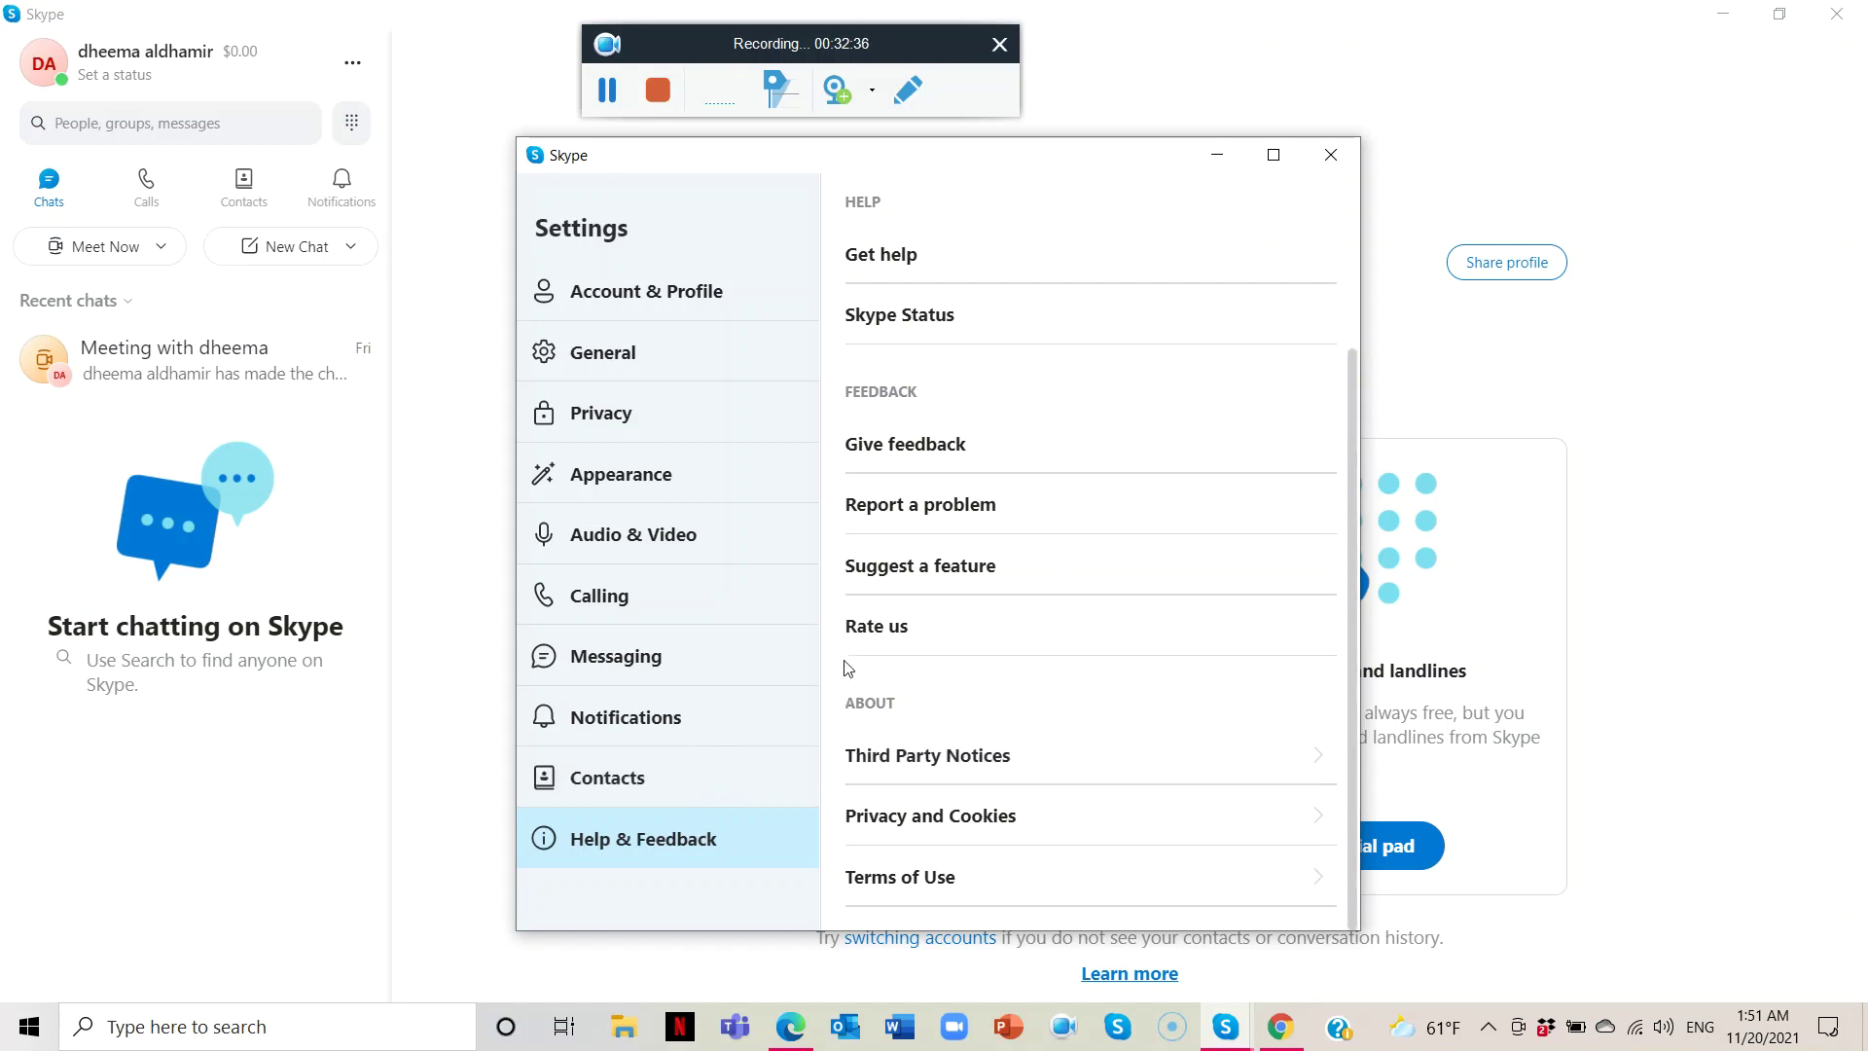
Step: Close Settings and view the extra account options menu, then dismiss it
left_click(1331, 155)
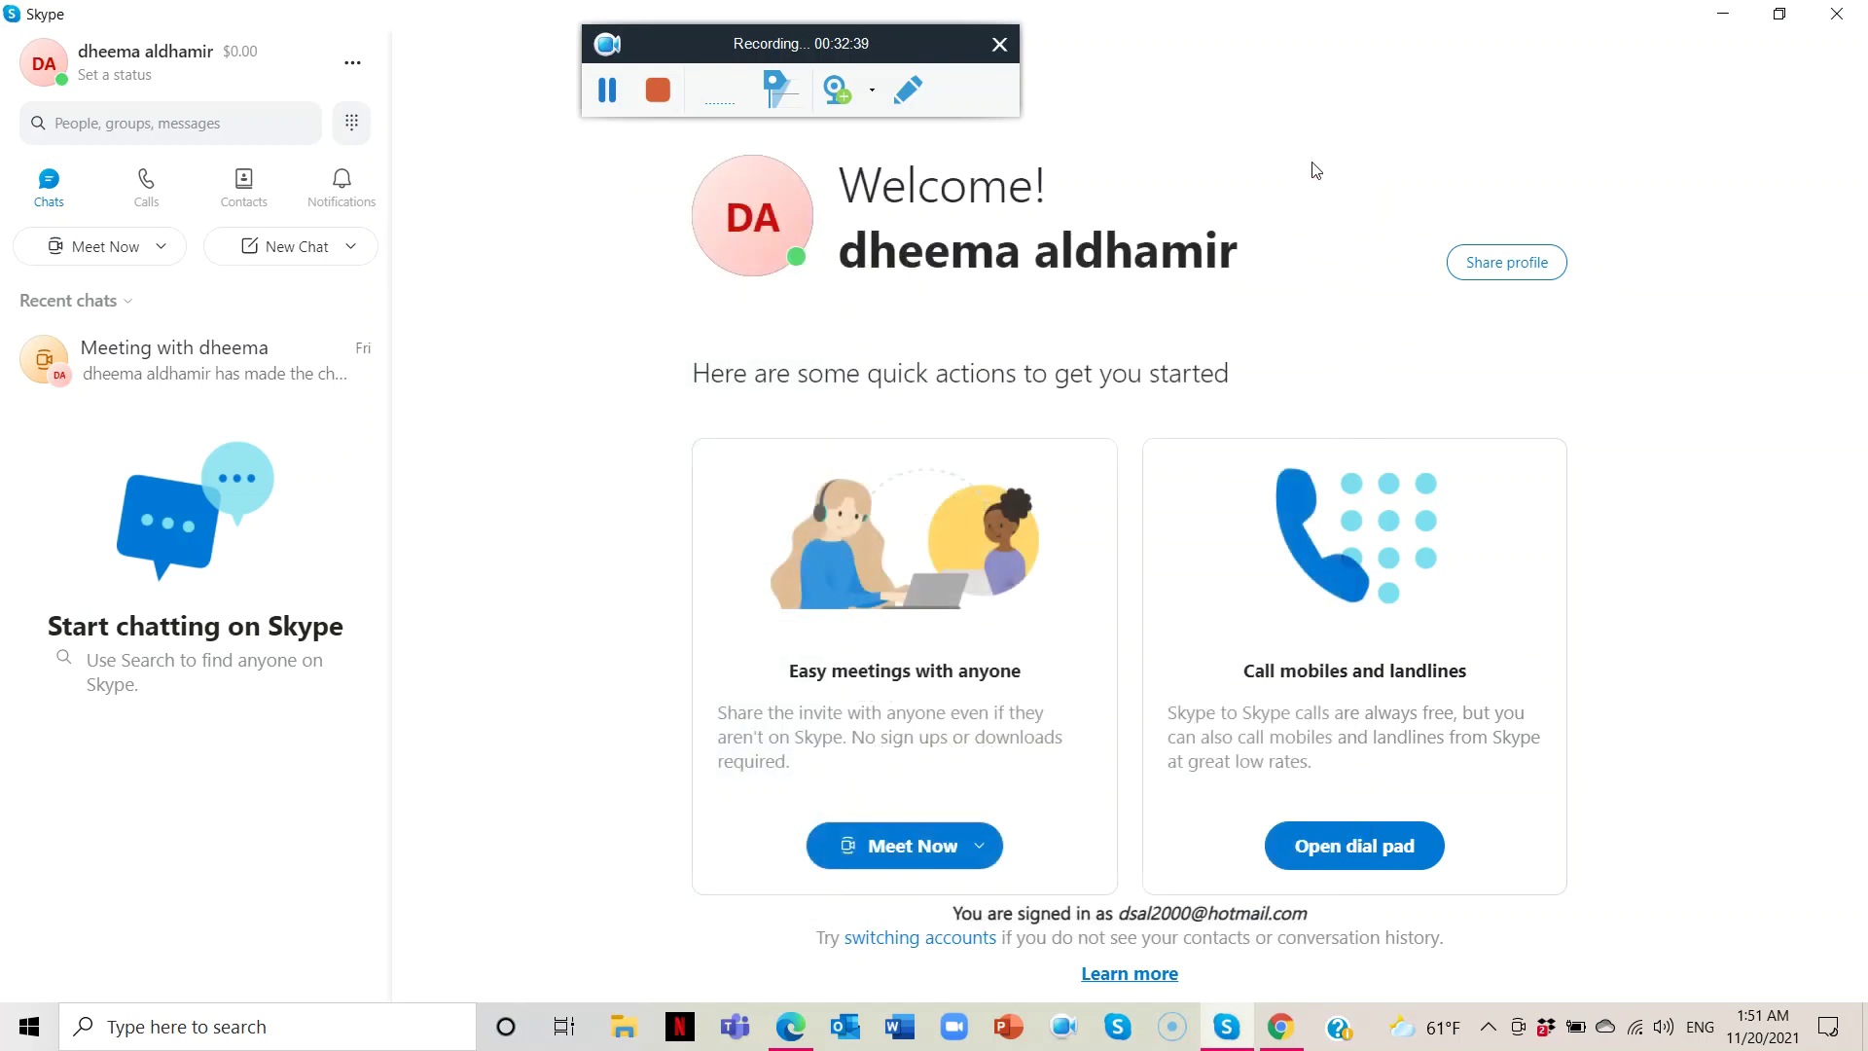
left_click(353, 66)
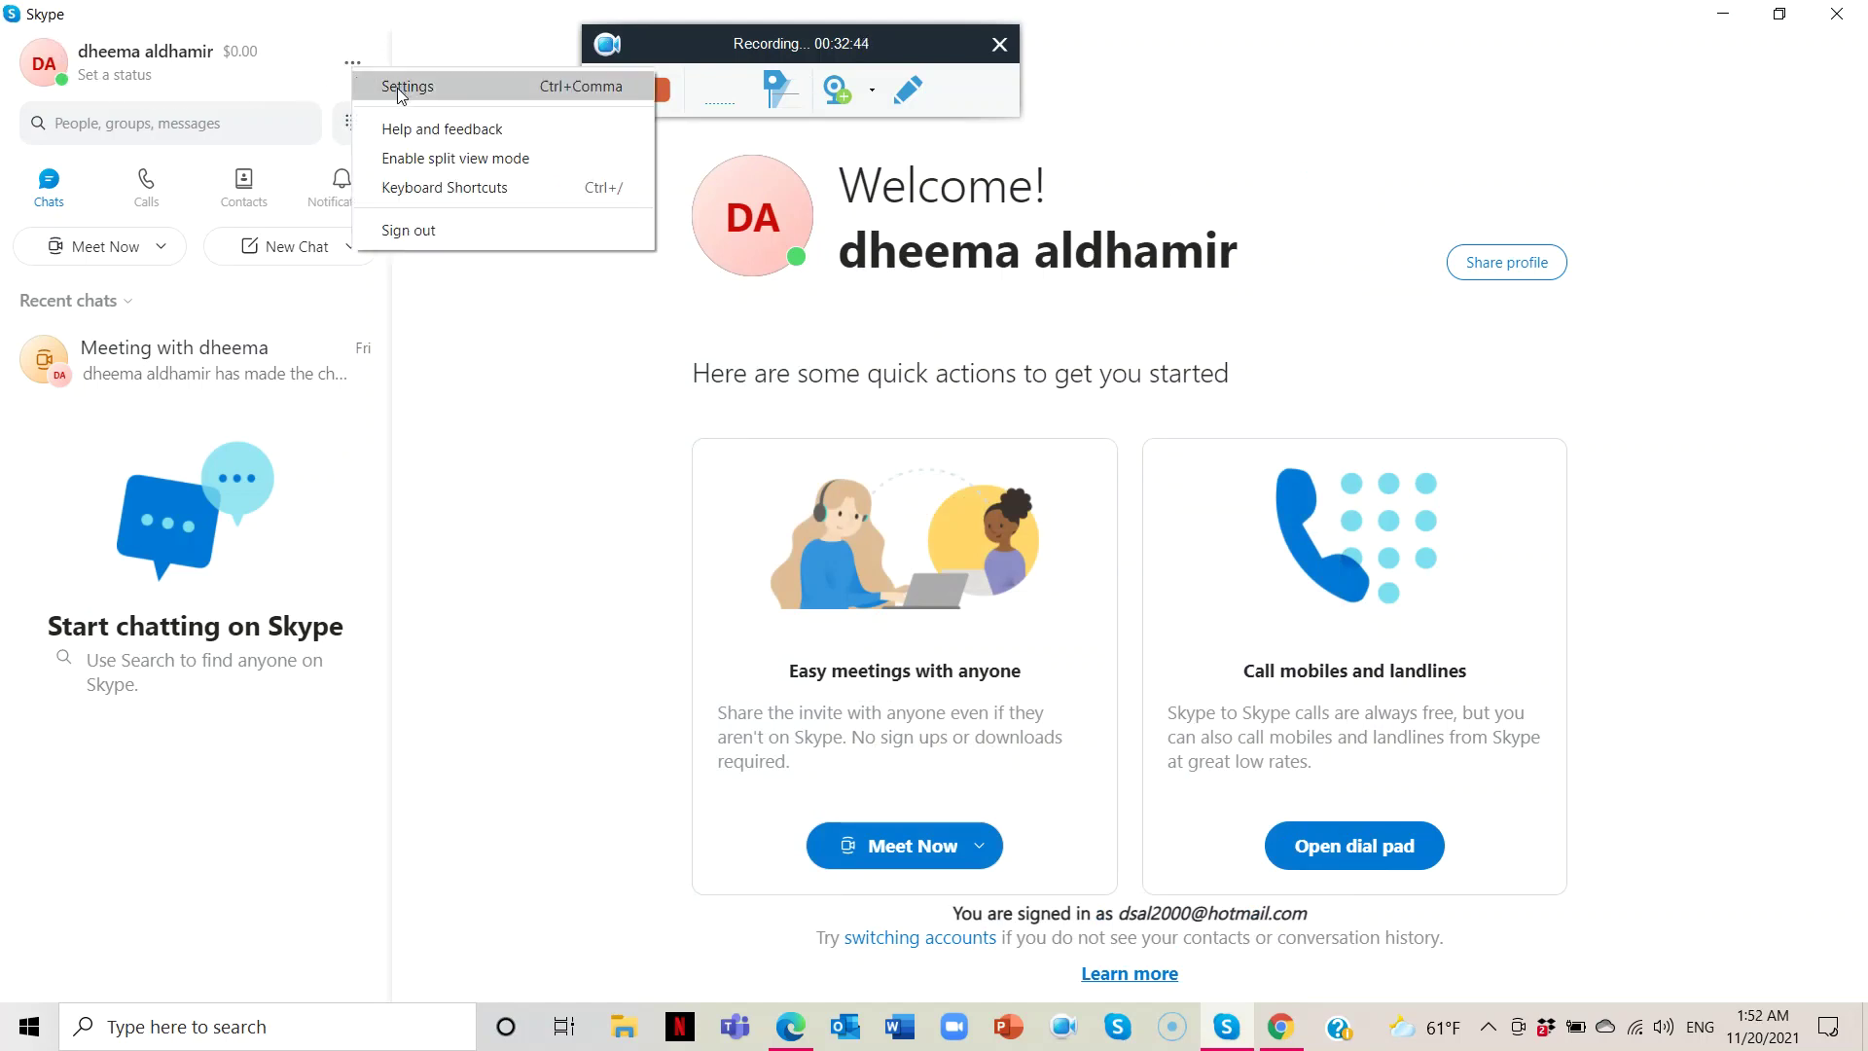
left_click(400, 311)
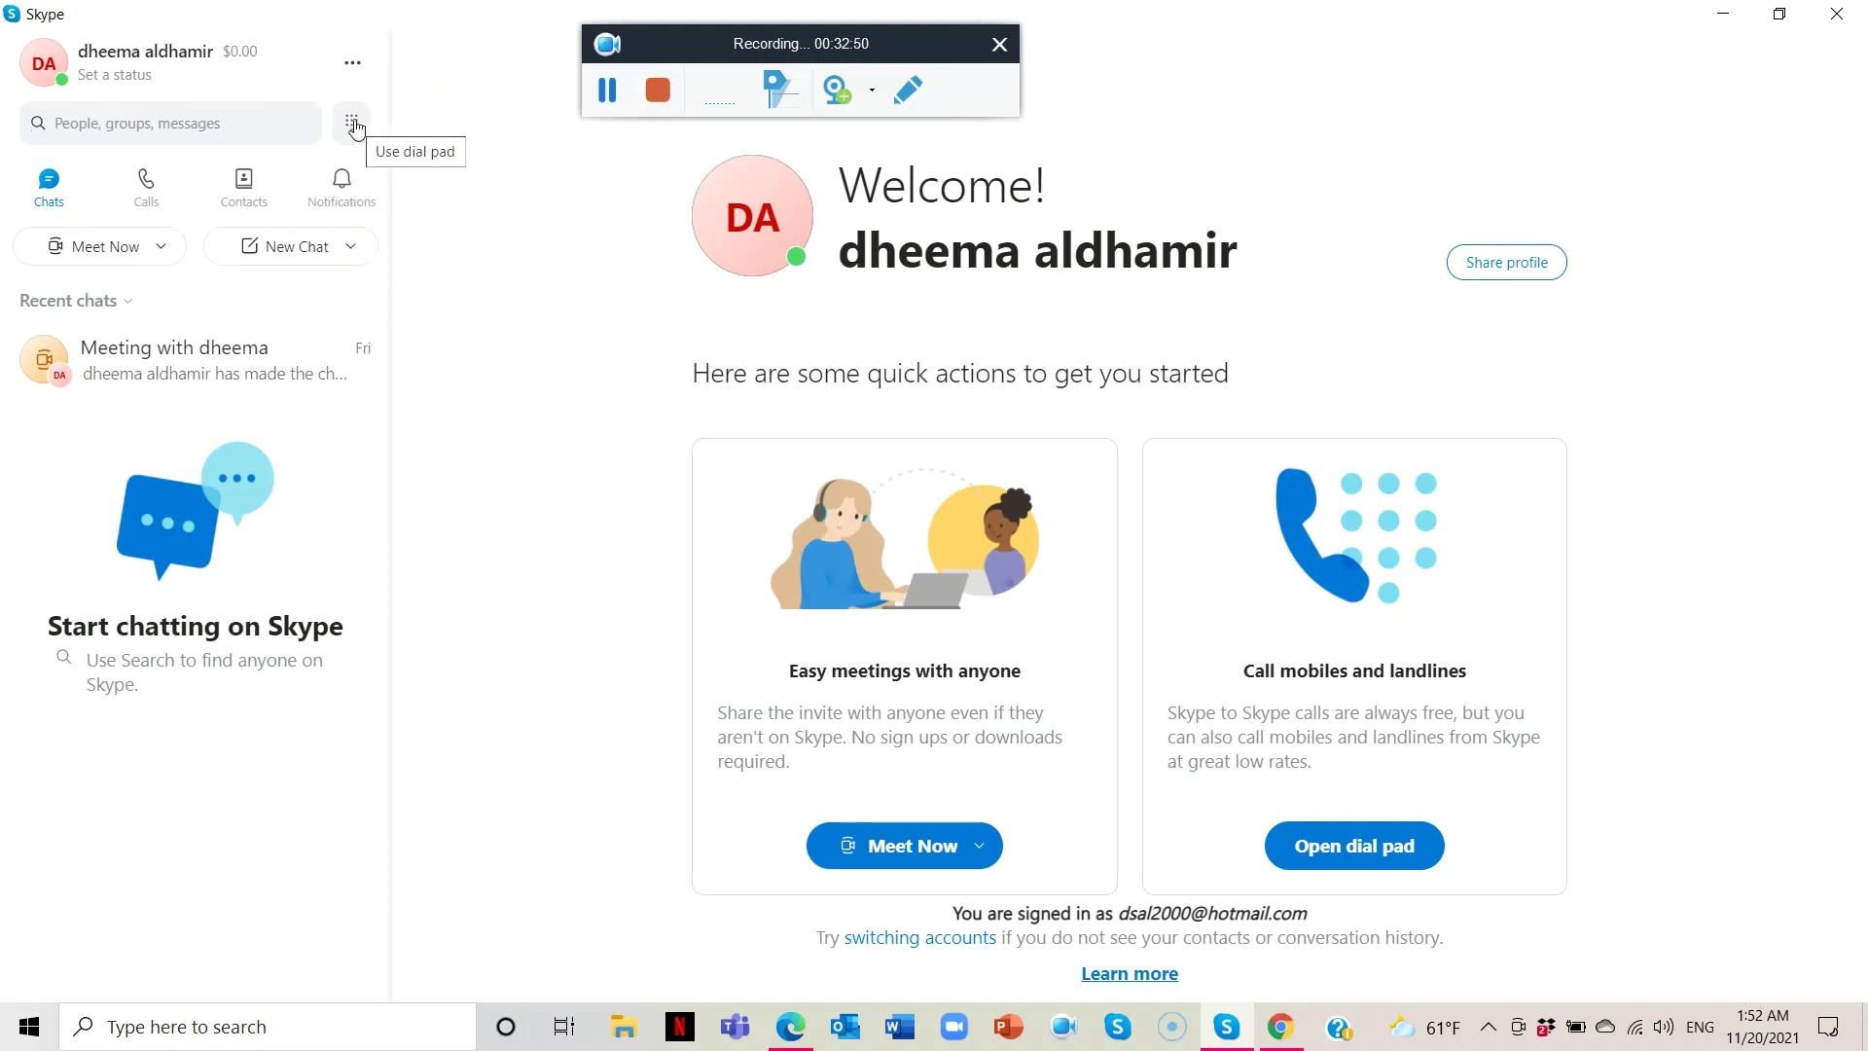
Step: Try the search filters Messages, Groups, People and All, then close search
left_click(190, 127)
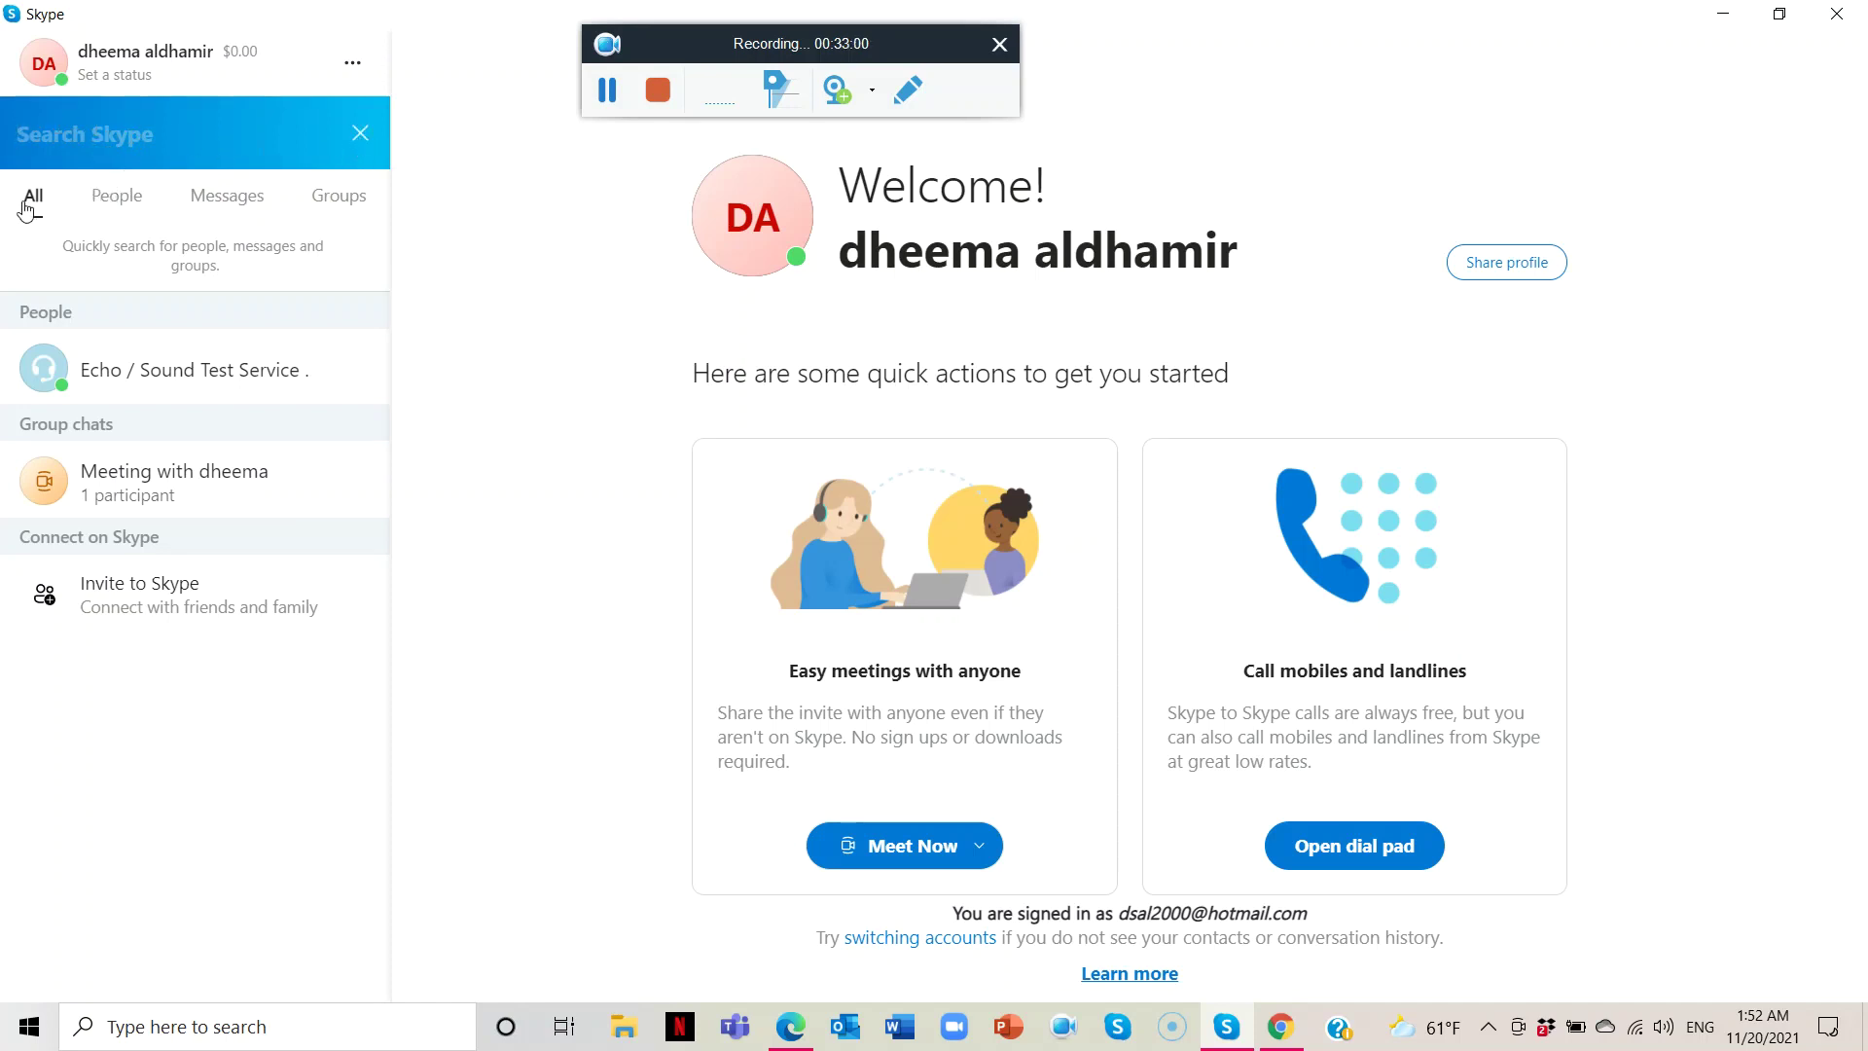
left_click(204, 199)
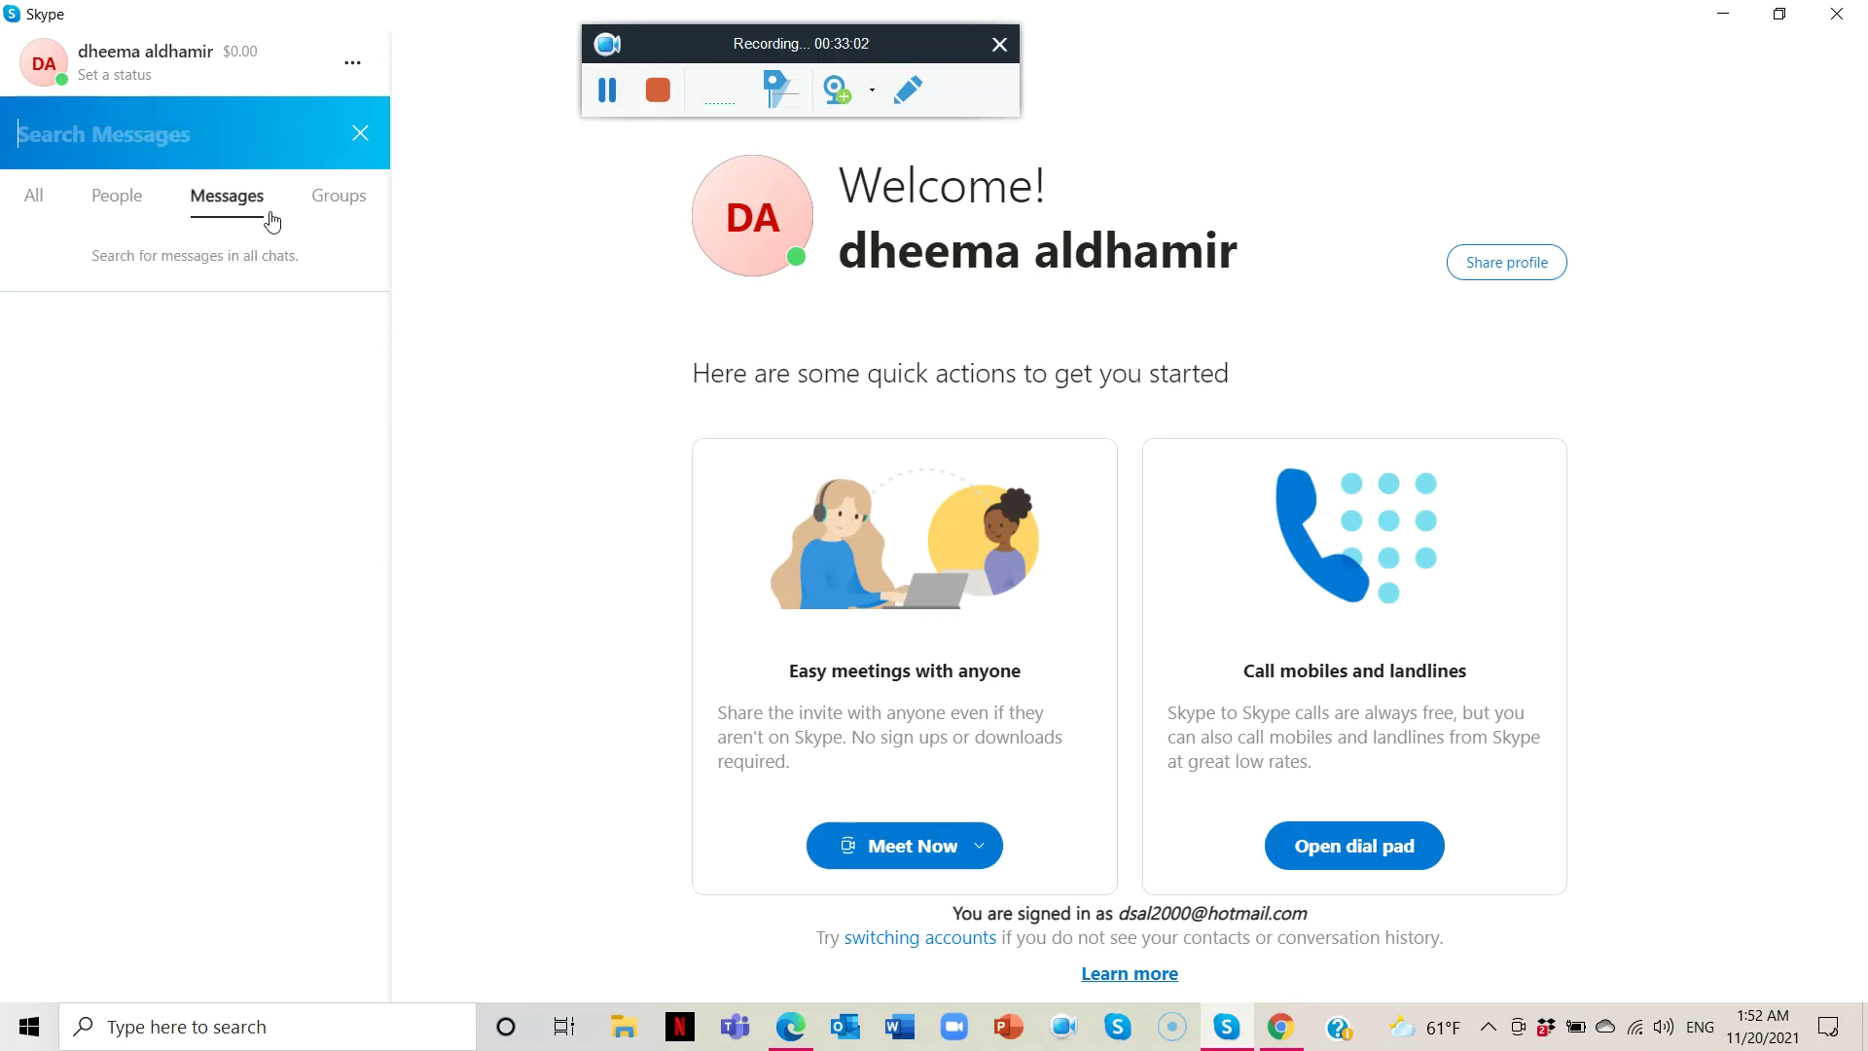
left_click(314, 208)
left_click(234, 209)
left_click(112, 202)
left_click(35, 212)
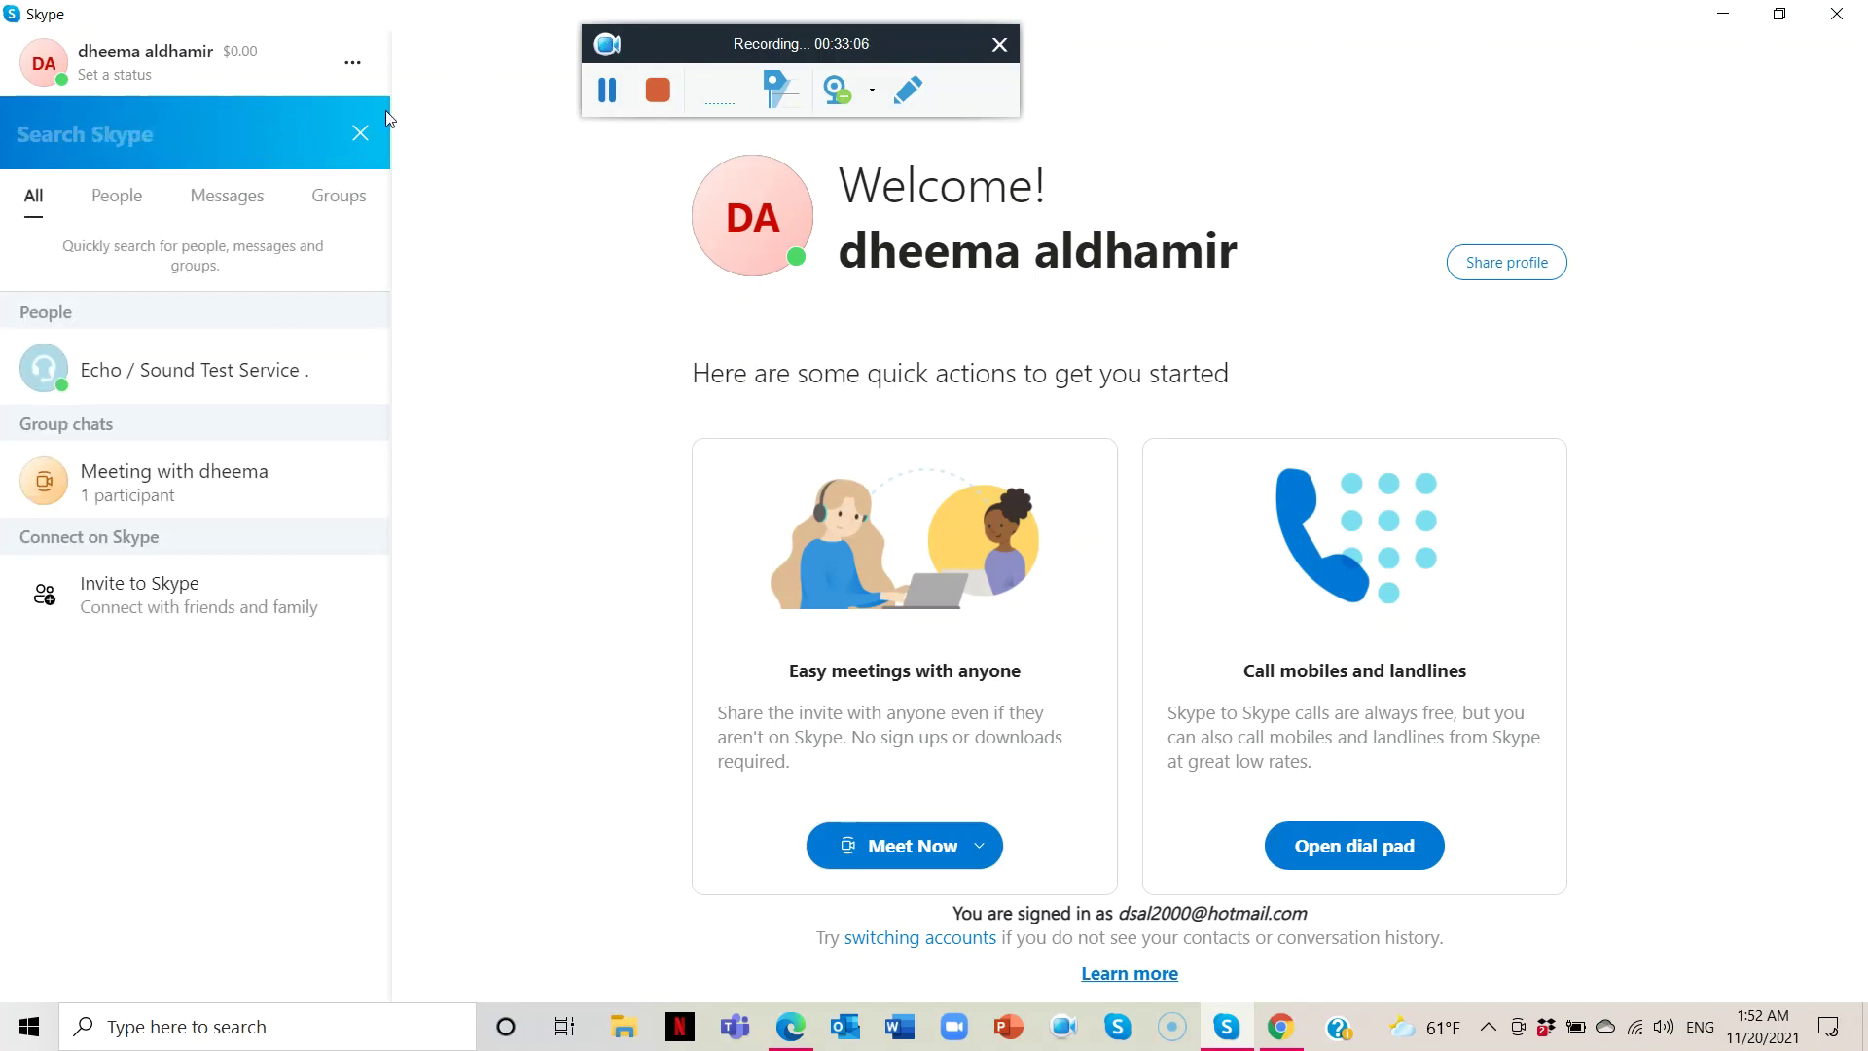
left_click(359, 137)
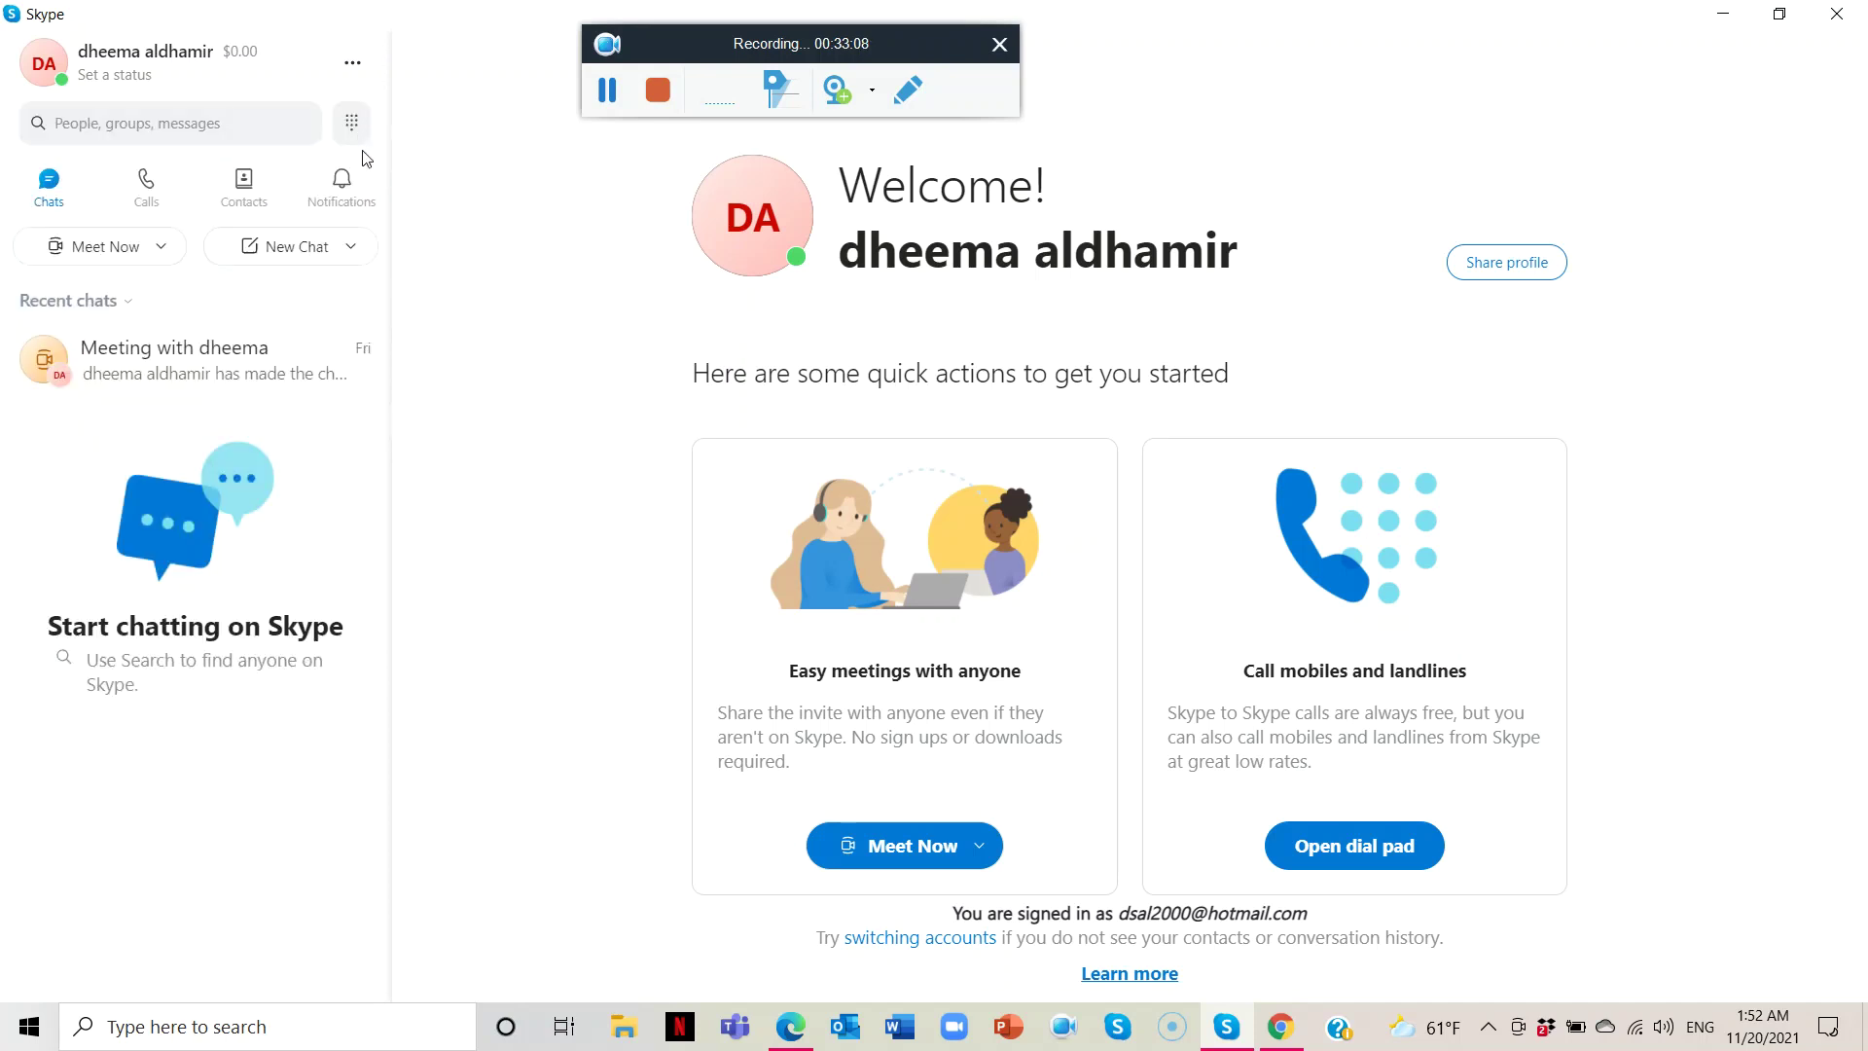
Step: Switch the sidebar between Chats and Calls, ending on Calls
left_click(147, 193)
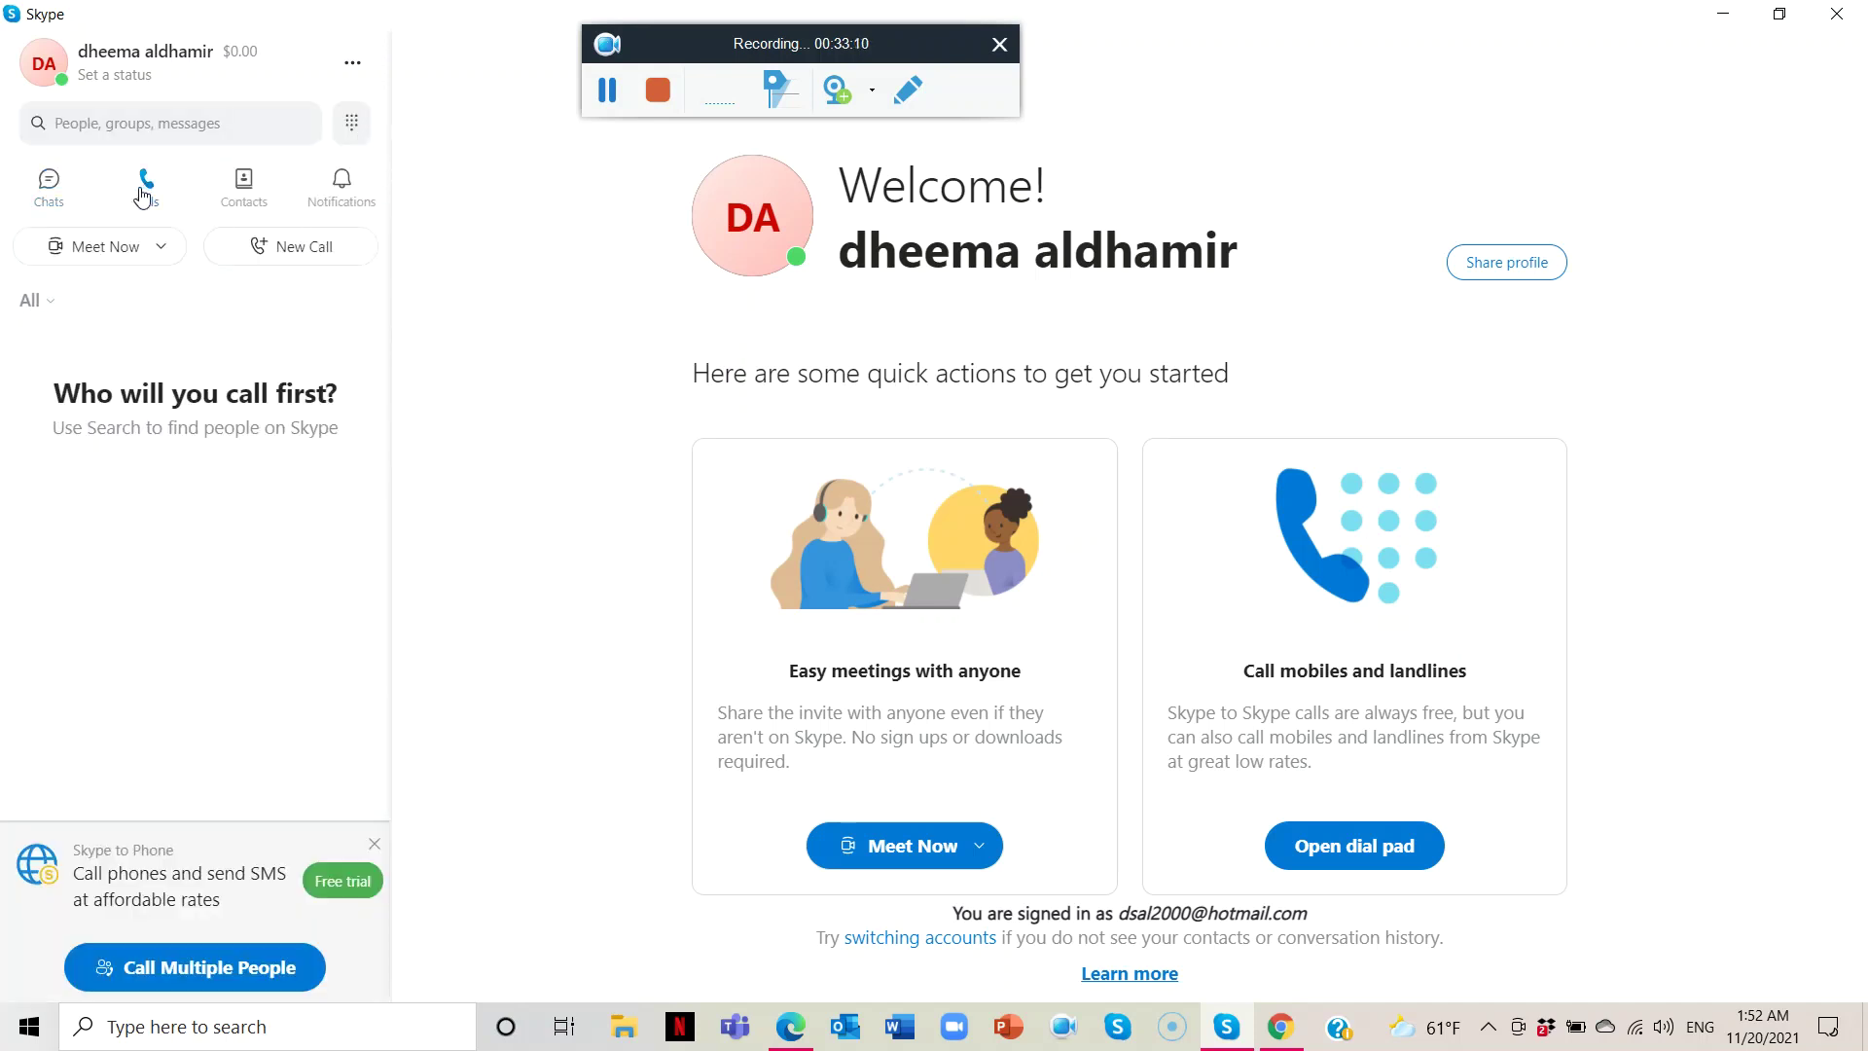
left_click(67, 198)
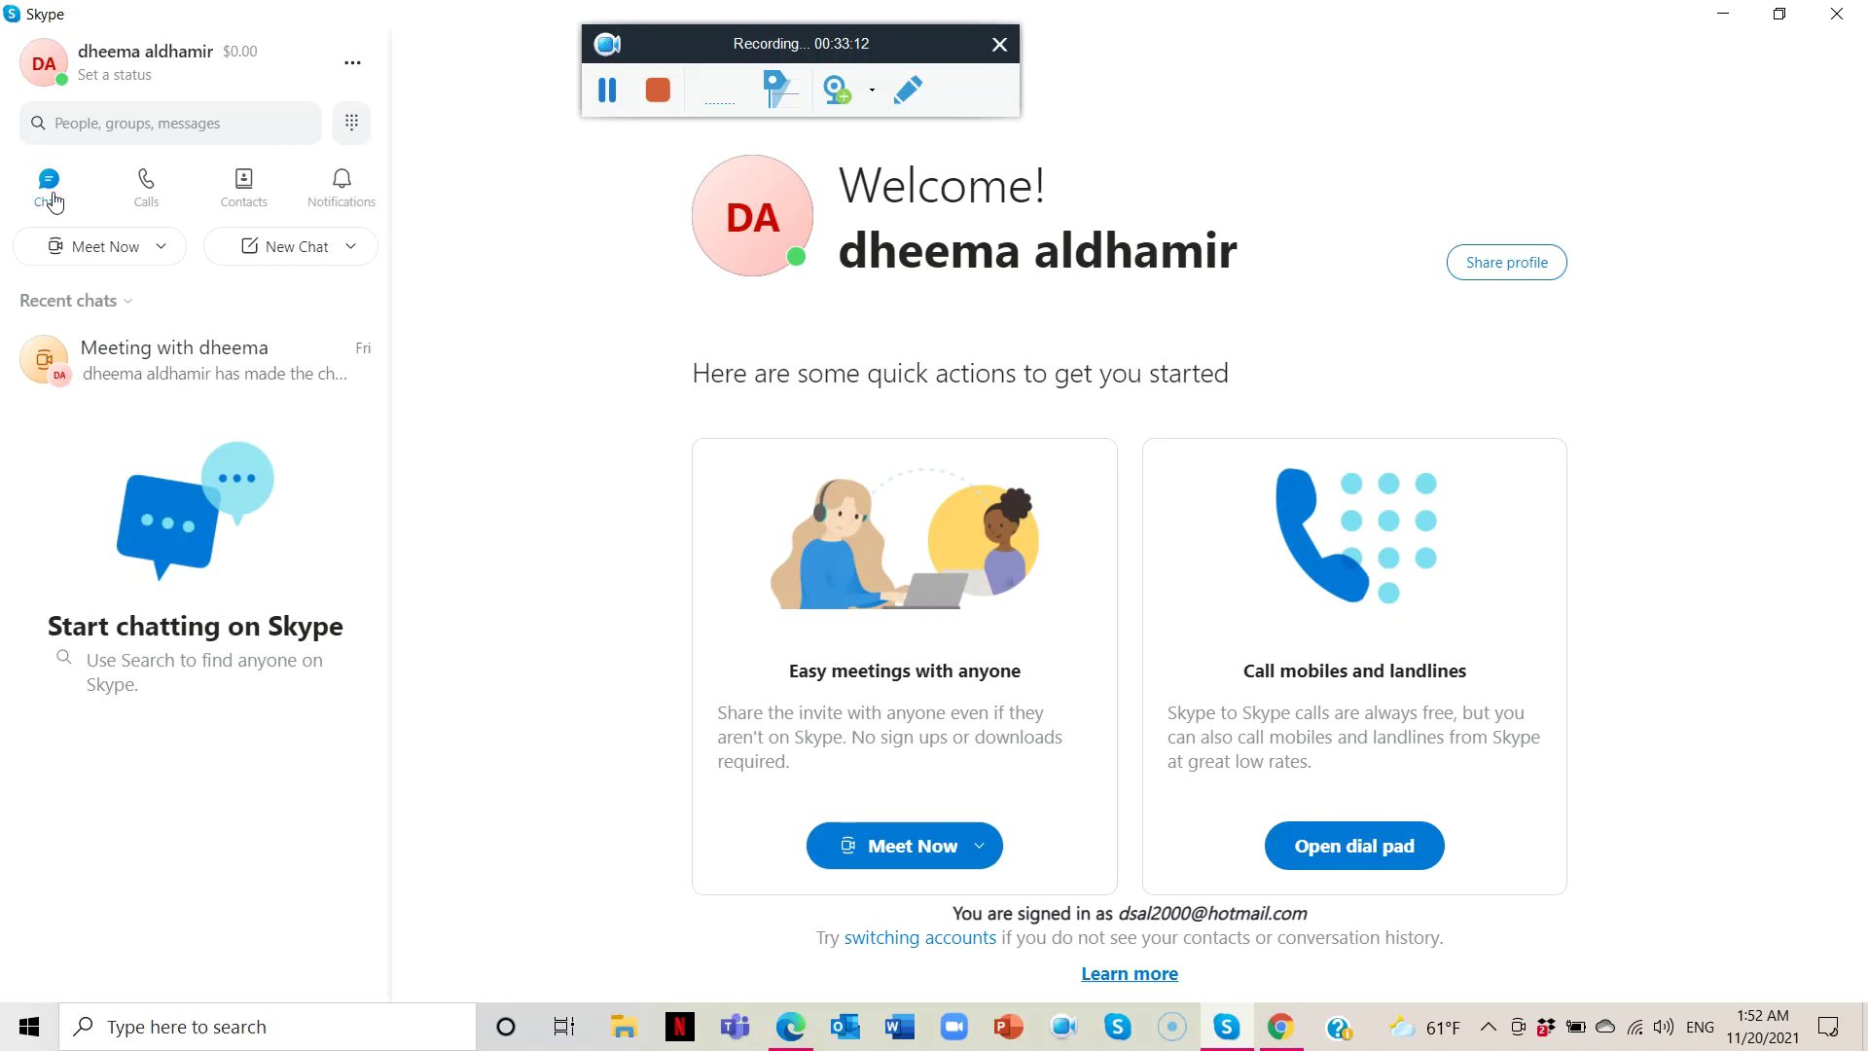
left_click(139, 206)
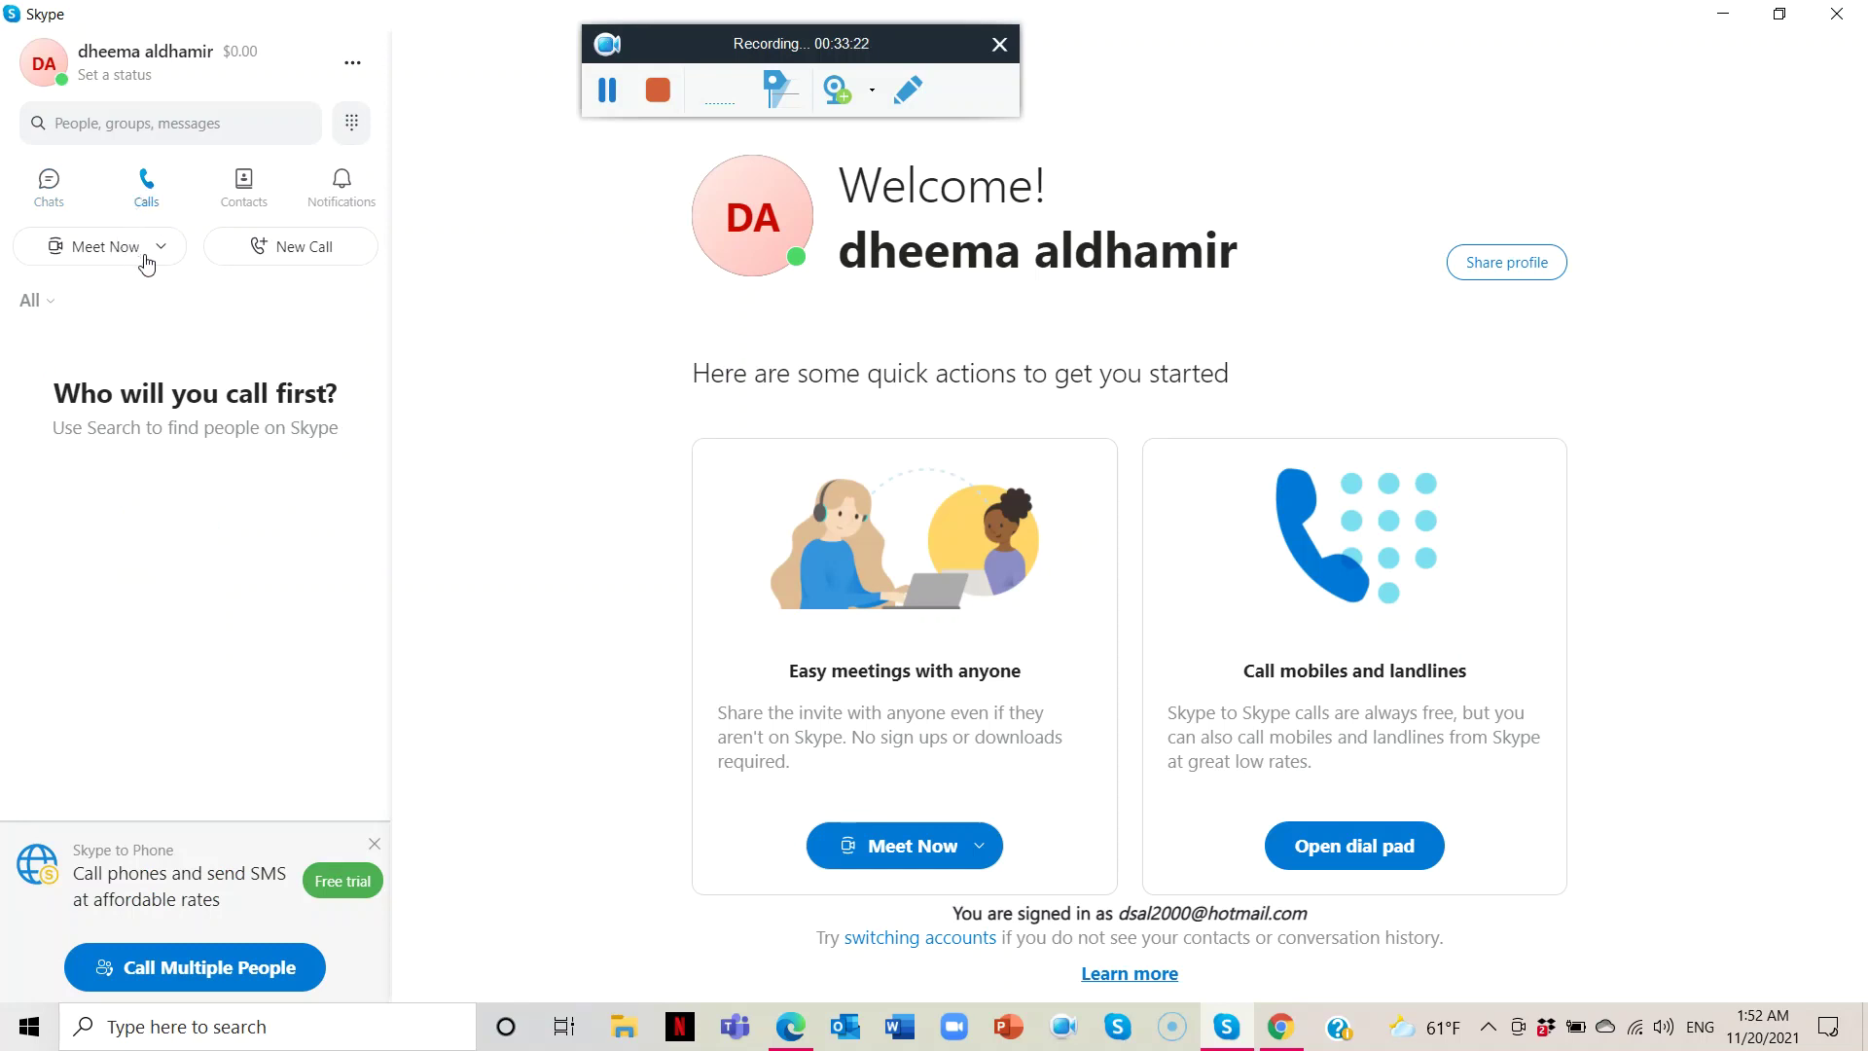
Step: Preview the host or join meeting choices without picking one, then start a New Call
left_click(165, 247)
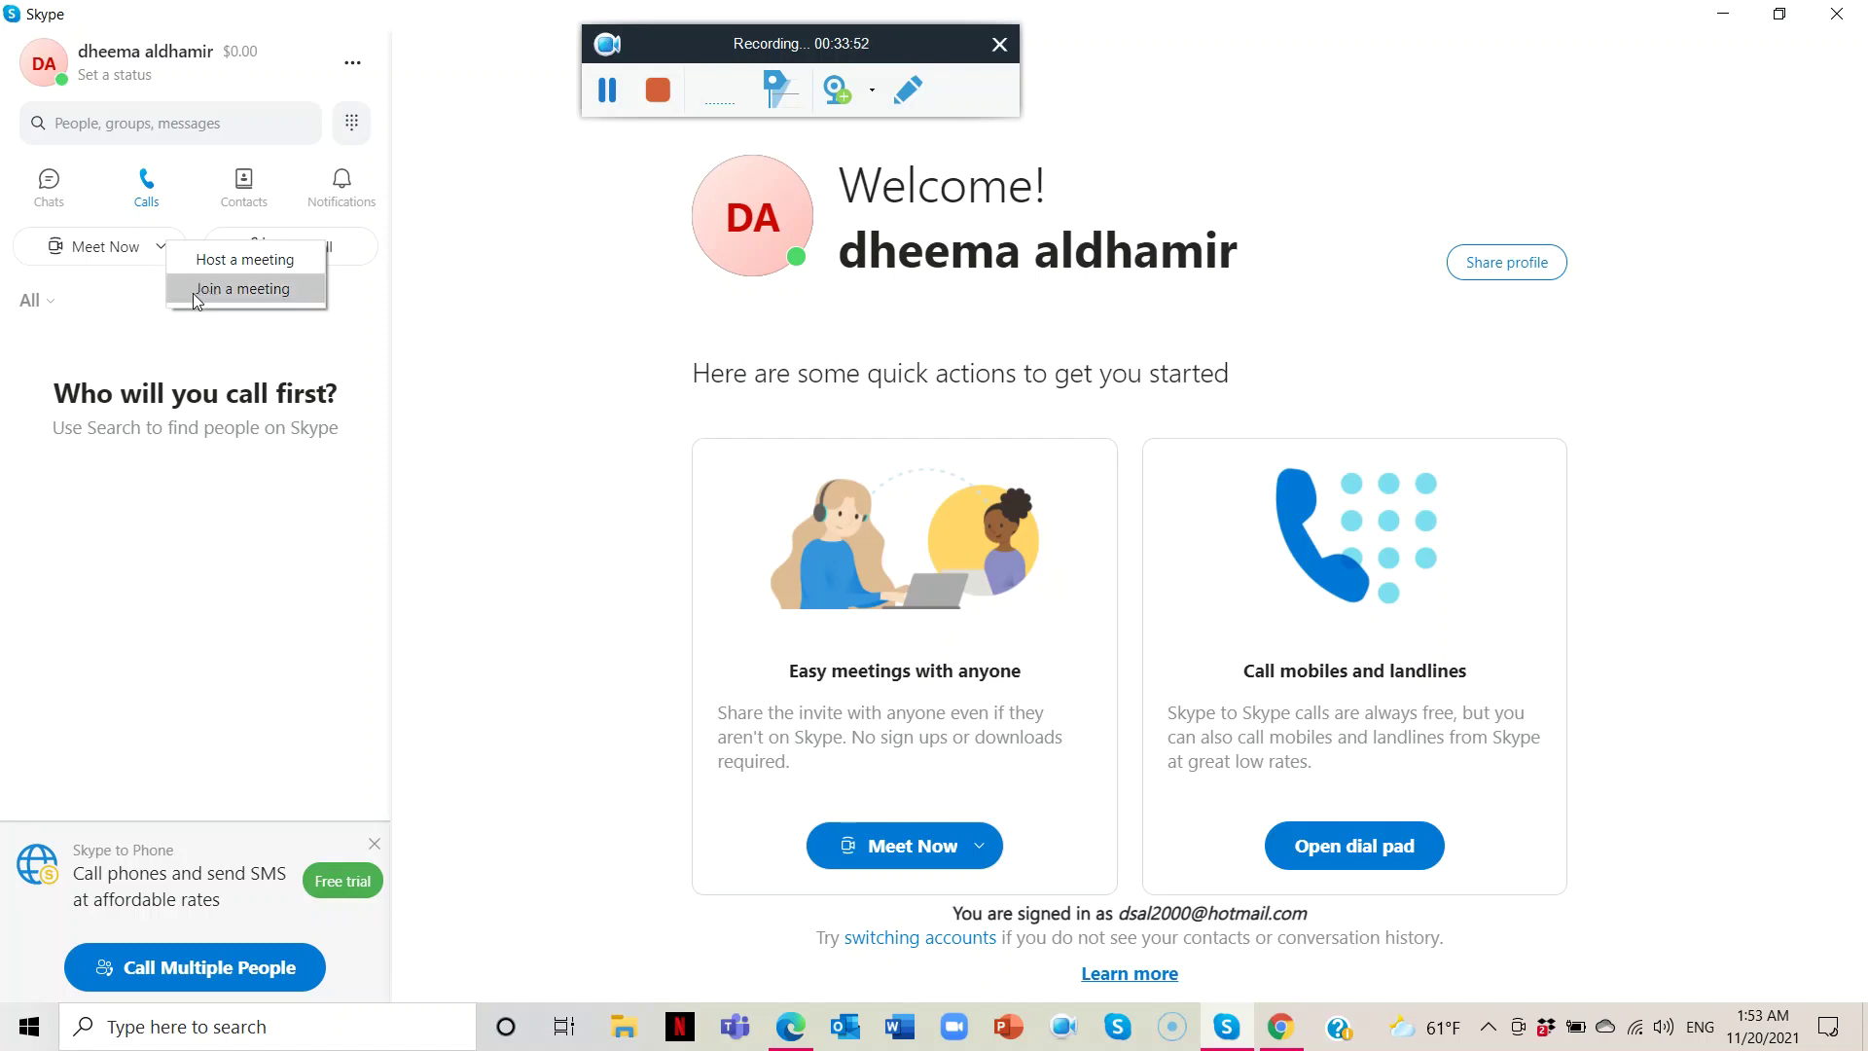
left_click(151, 304)
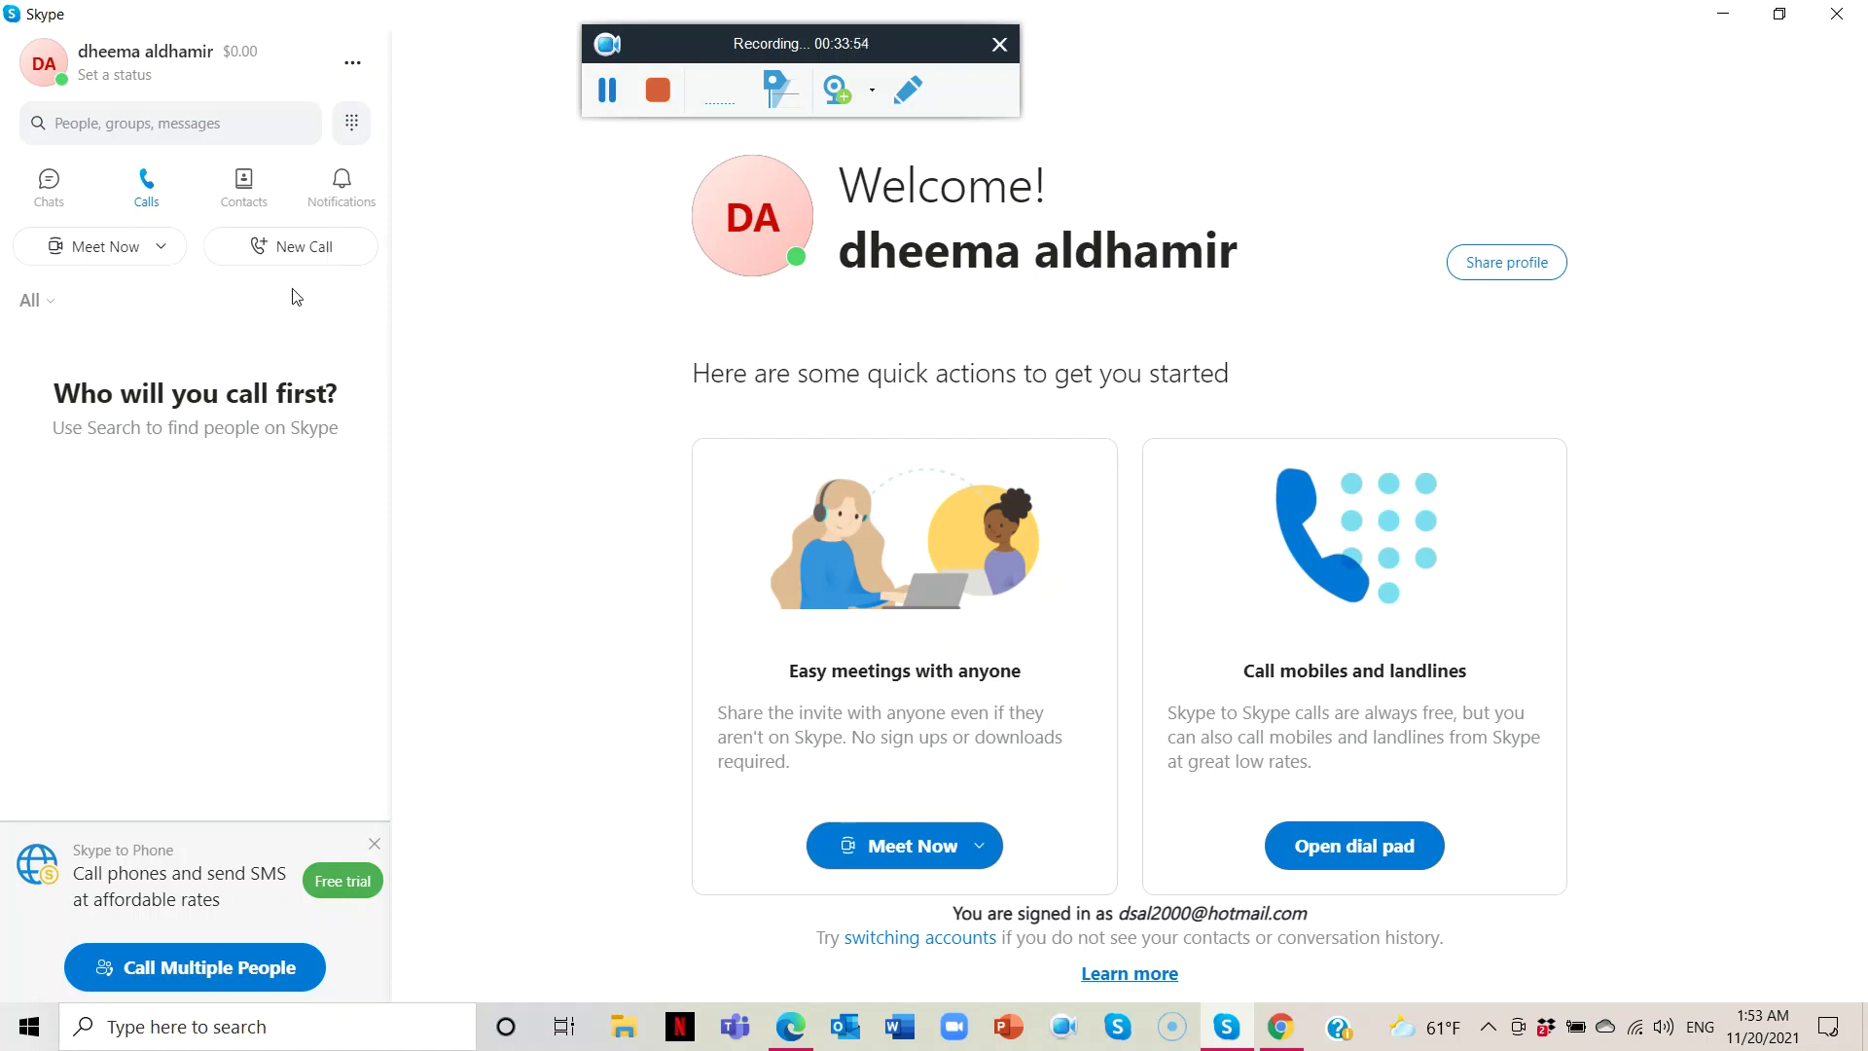
left_click(285, 247)
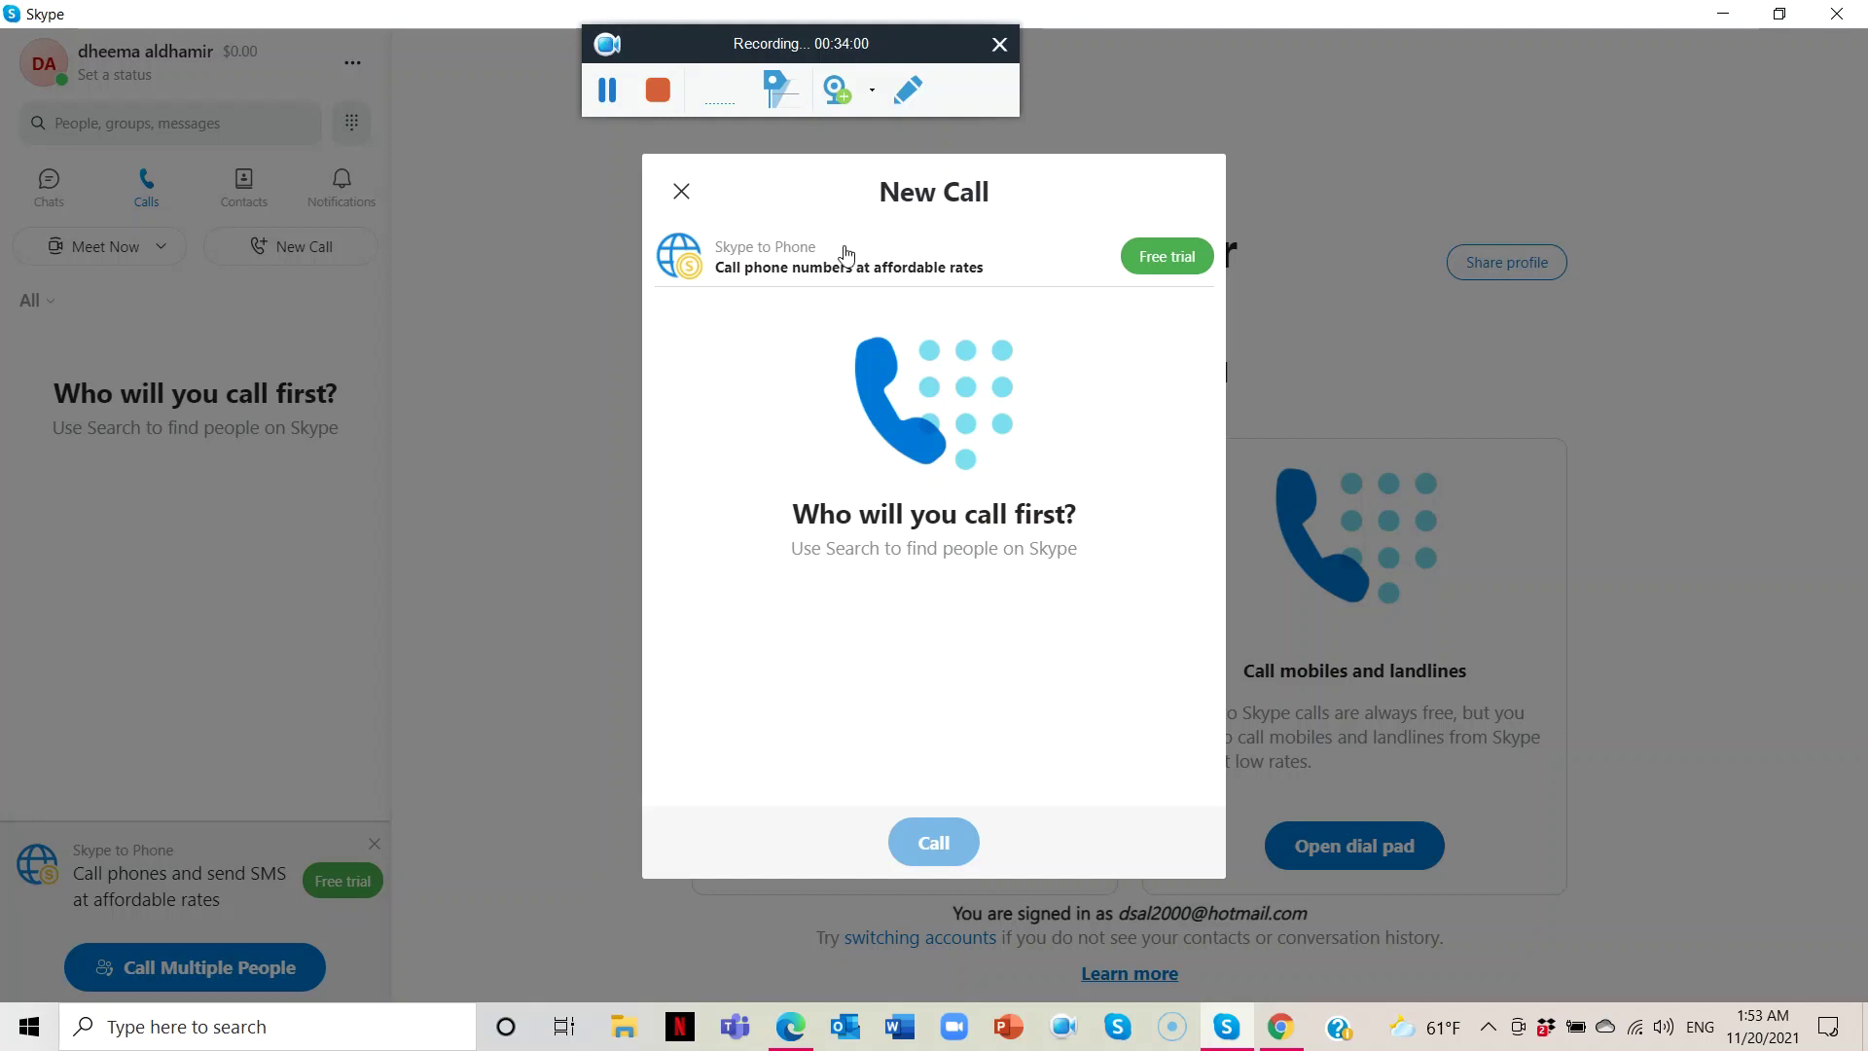
Step: Close New Call, show the Contacts list, and open then close the Add a new contact dialog
left_click(681, 195)
left_click(237, 198)
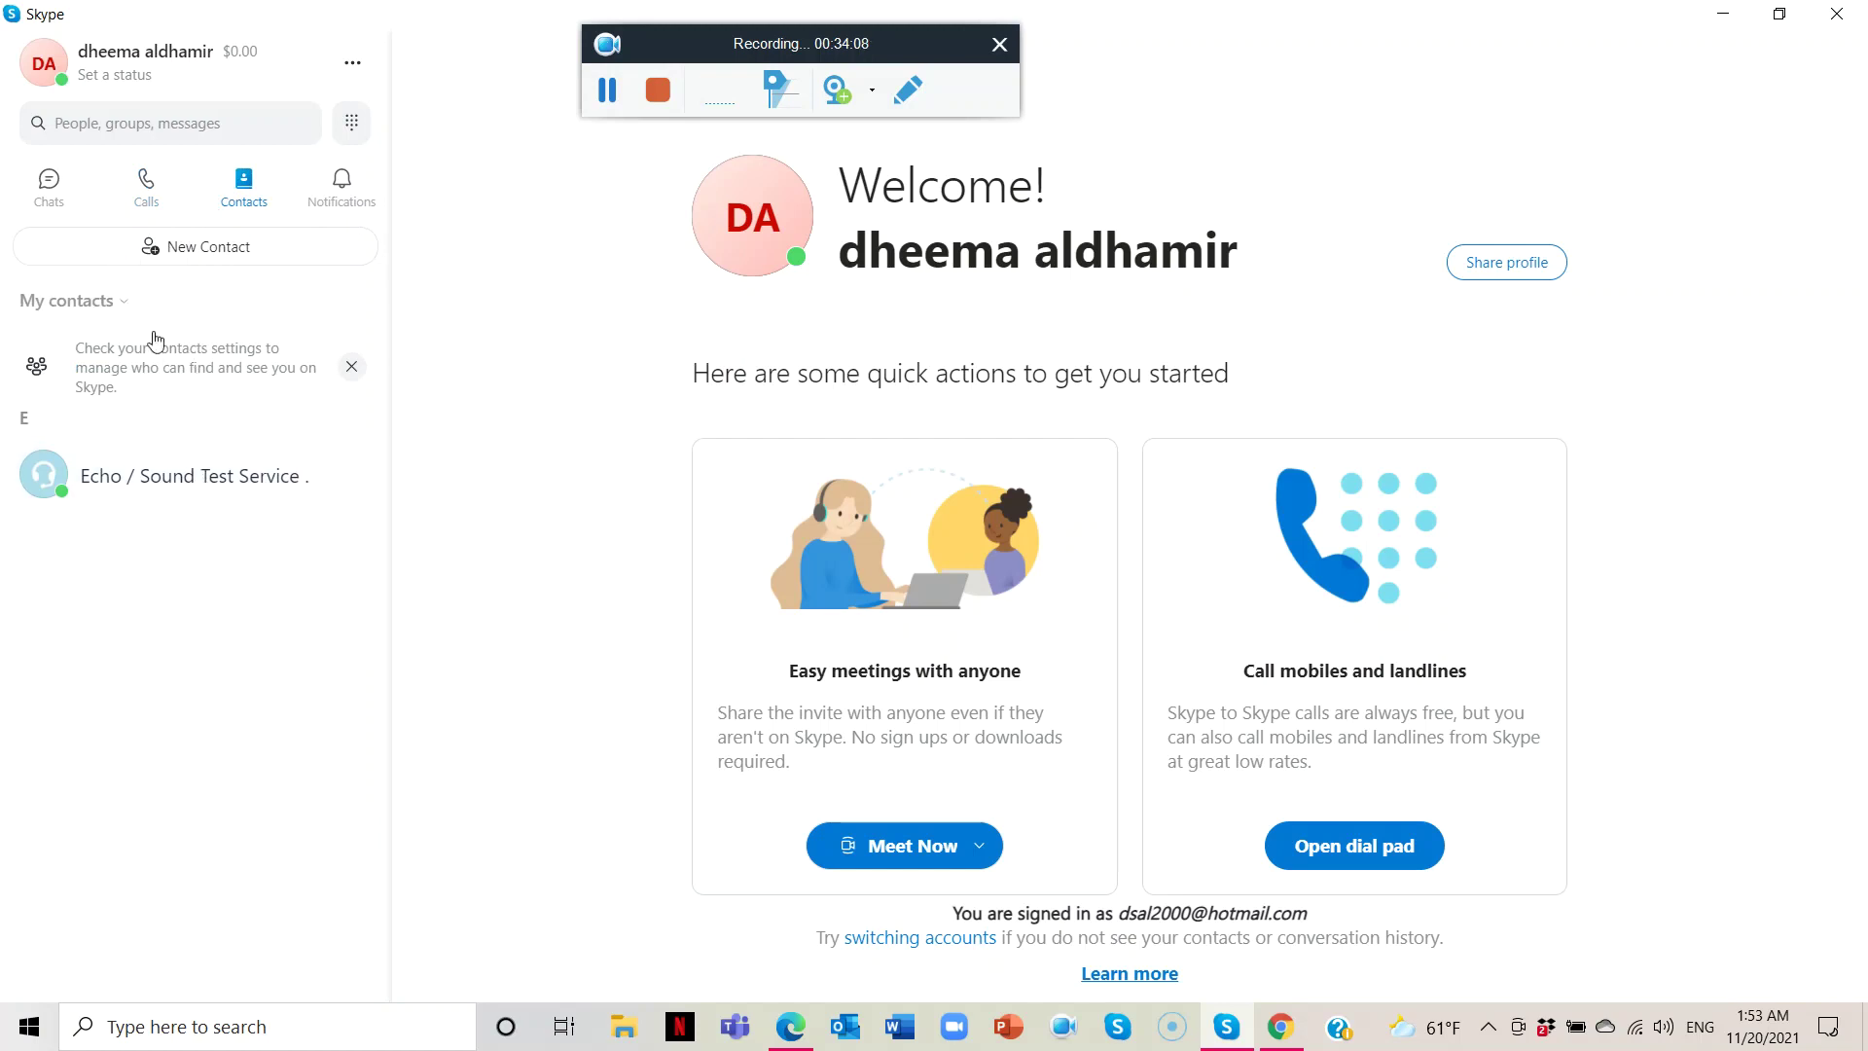
left_click(187, 250)
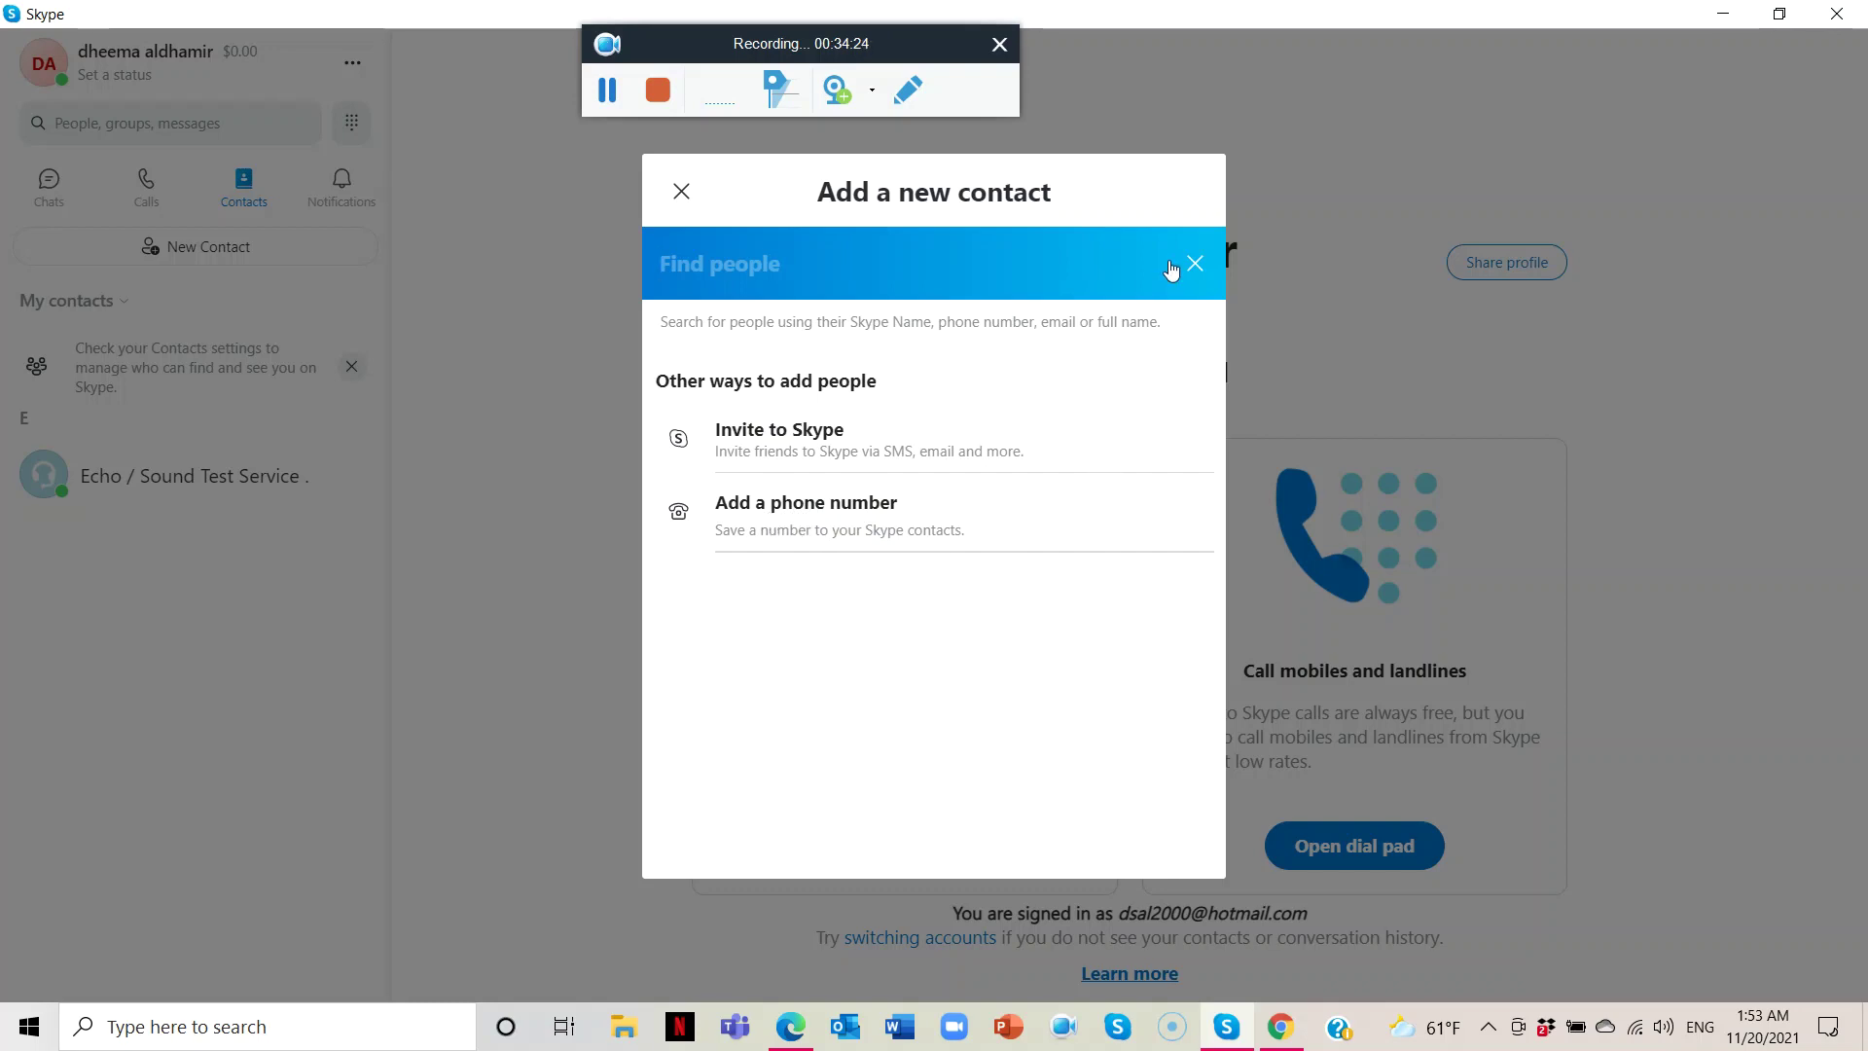
left_click(681, 190)
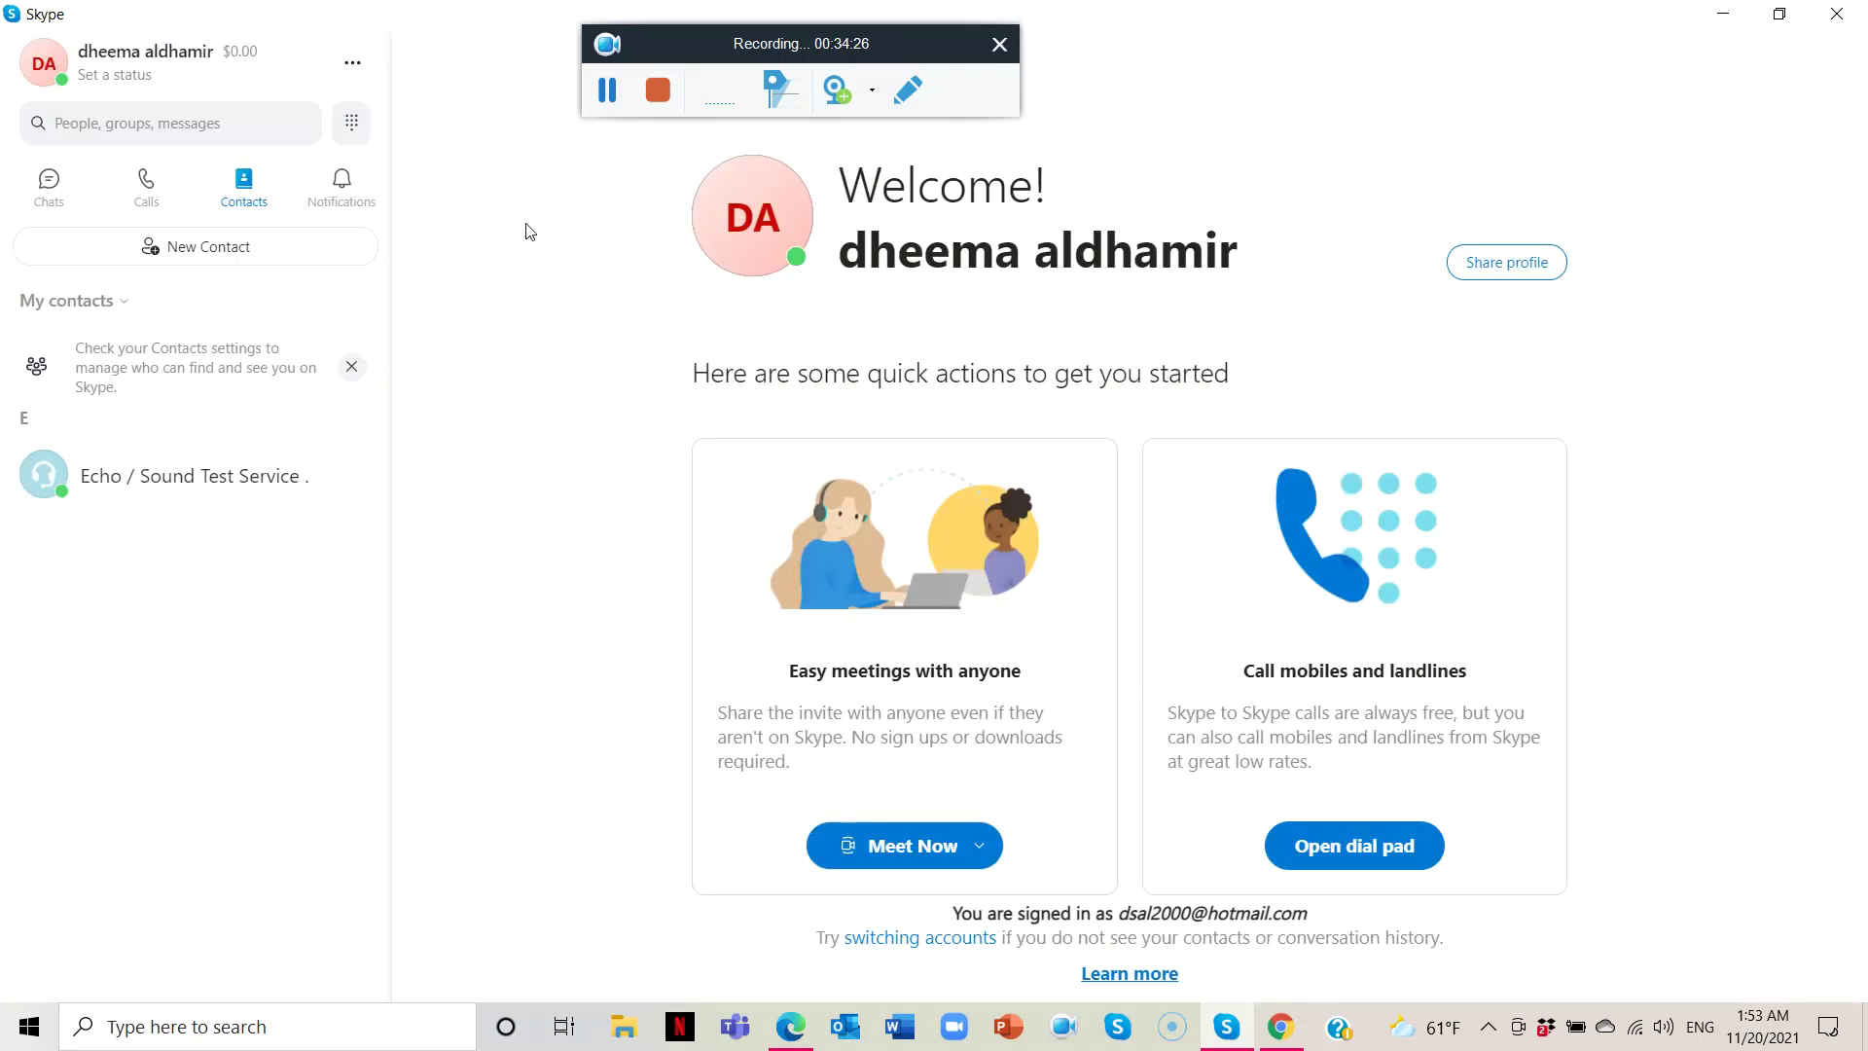
Step: View Notification Settings via the Notifications filter, close it, and return to Chats
left_click(338, 207)
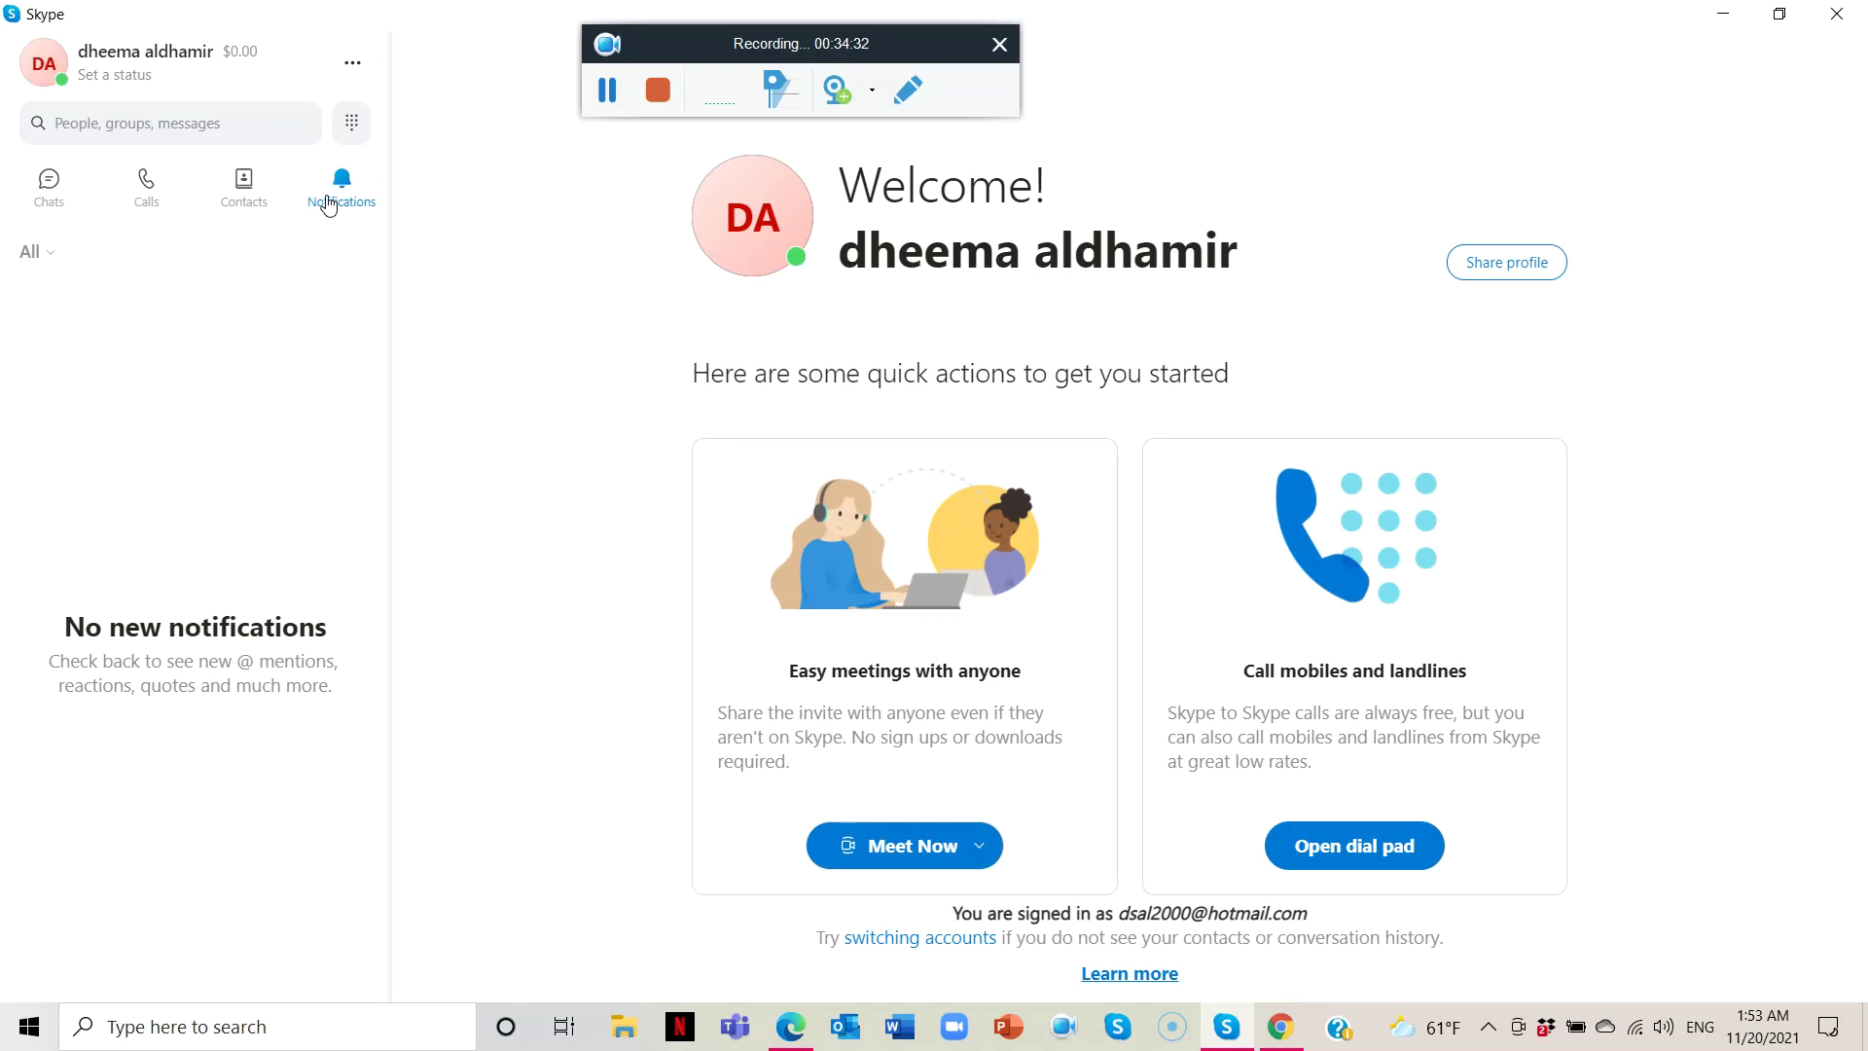
left_click(48, 254)
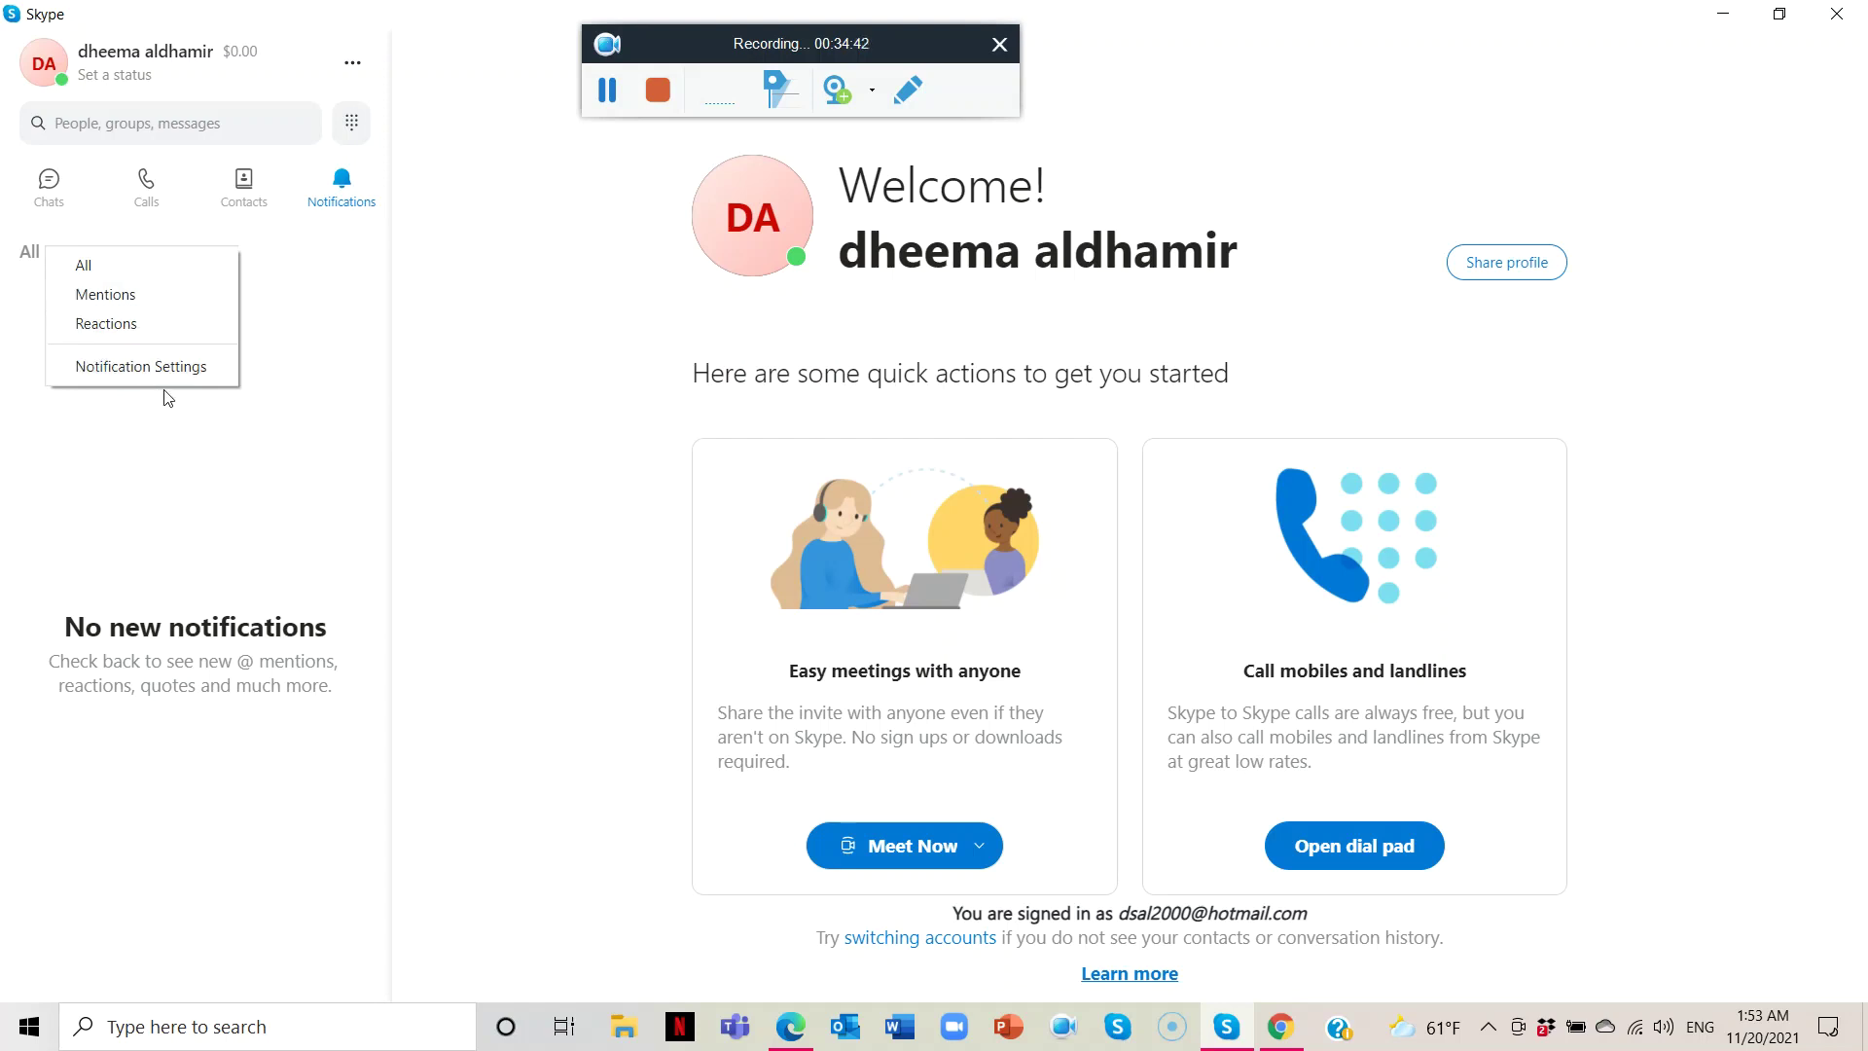
left_click(84, 374)
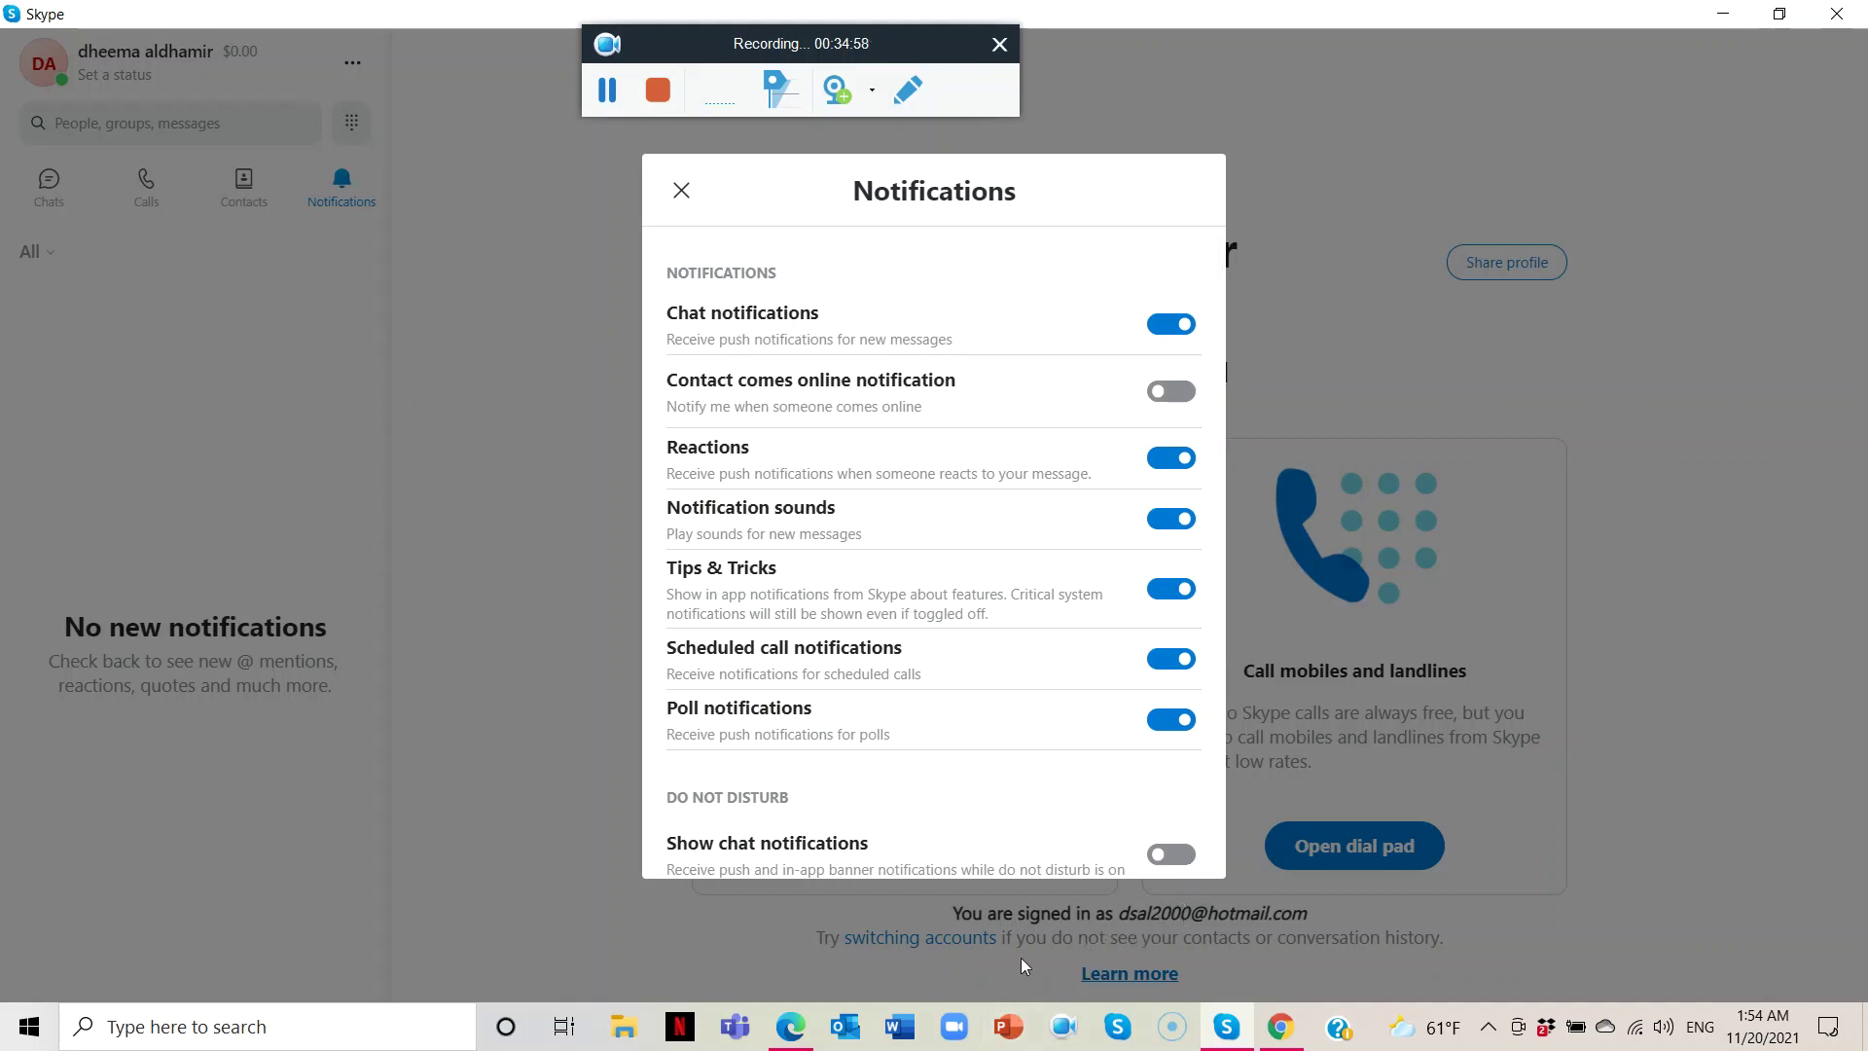
left_click(216, 498)
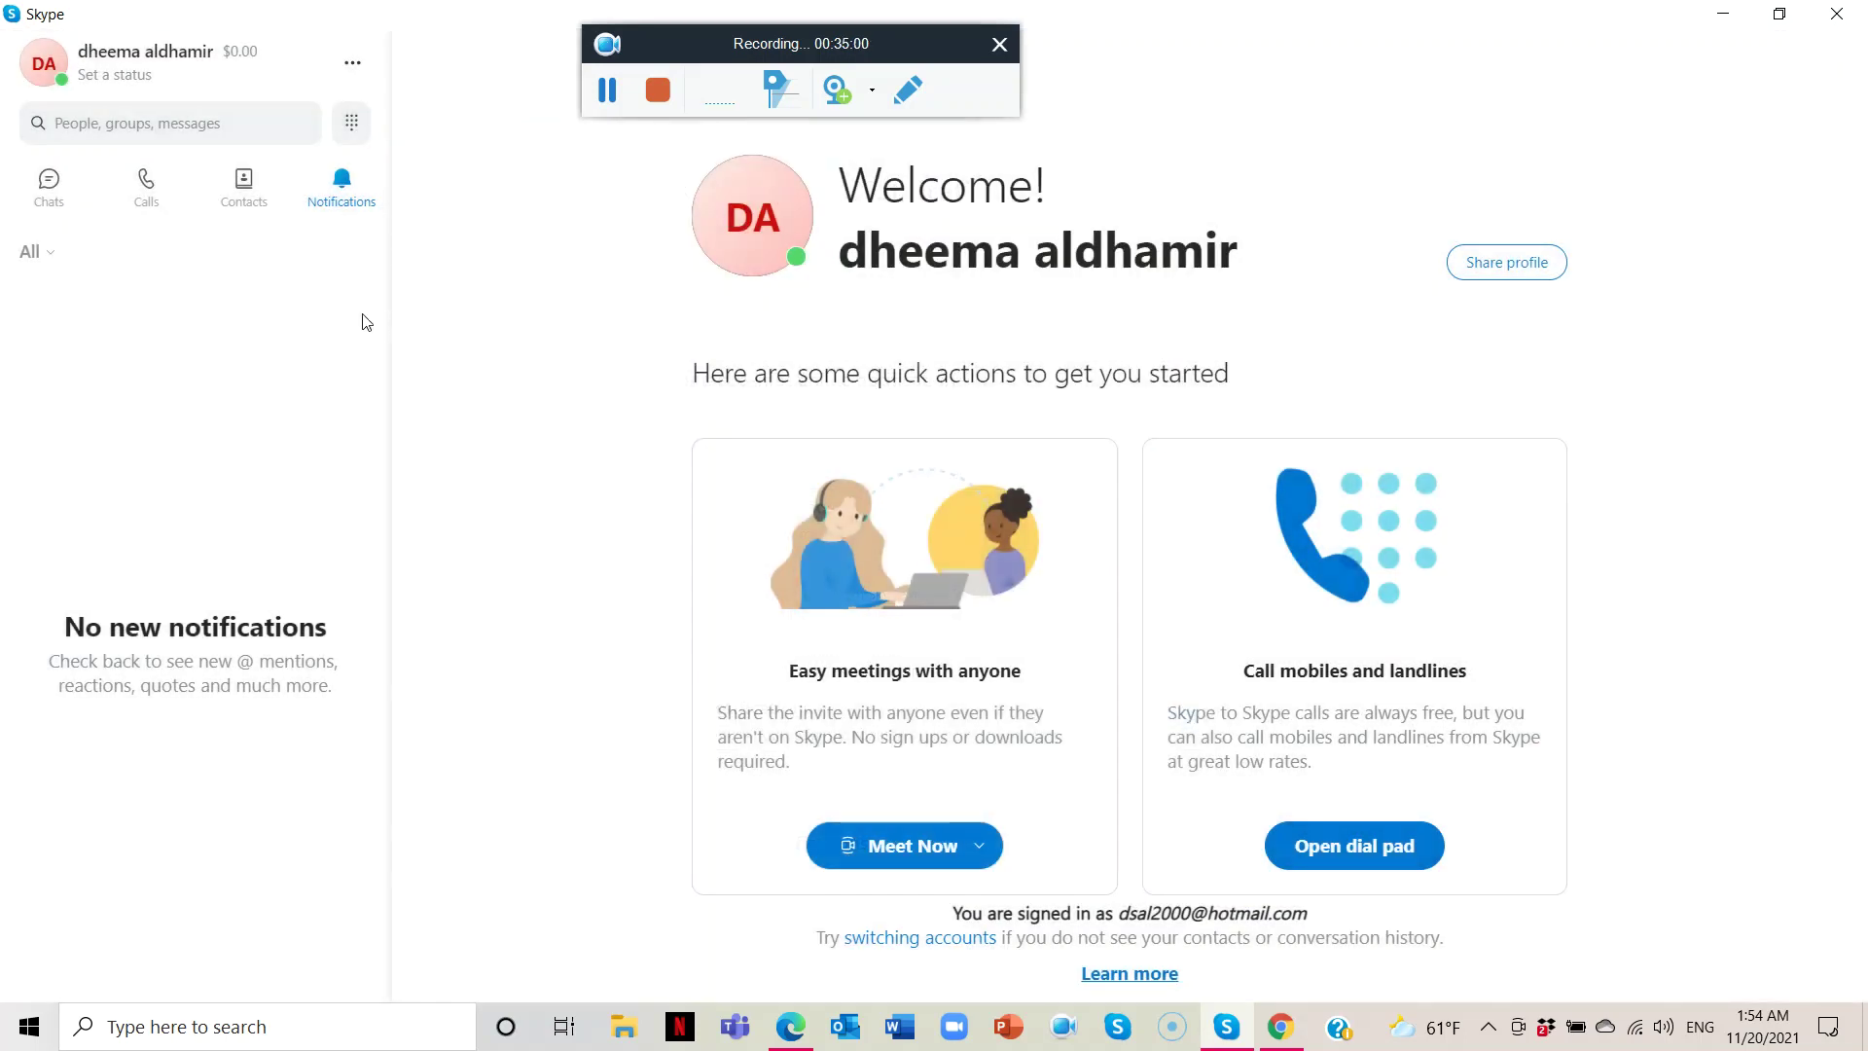
left_click(43, 209)
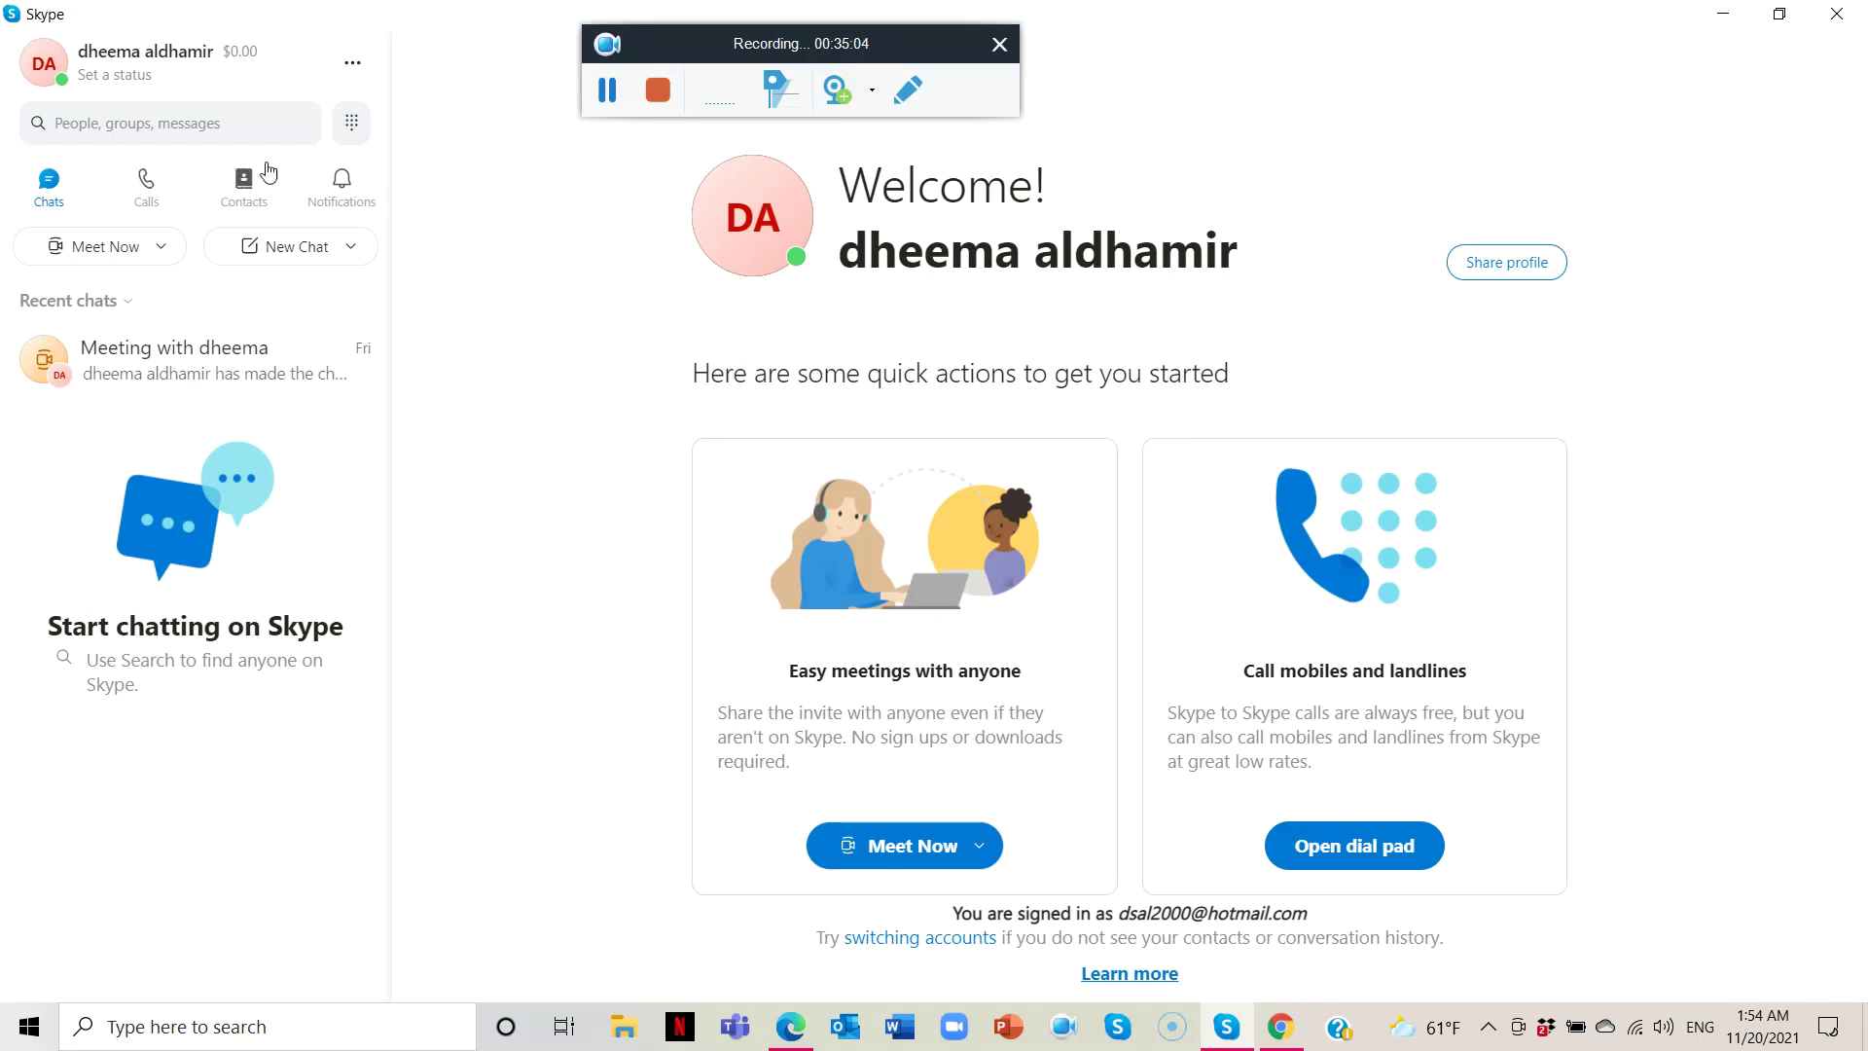
left_click(356, 136)
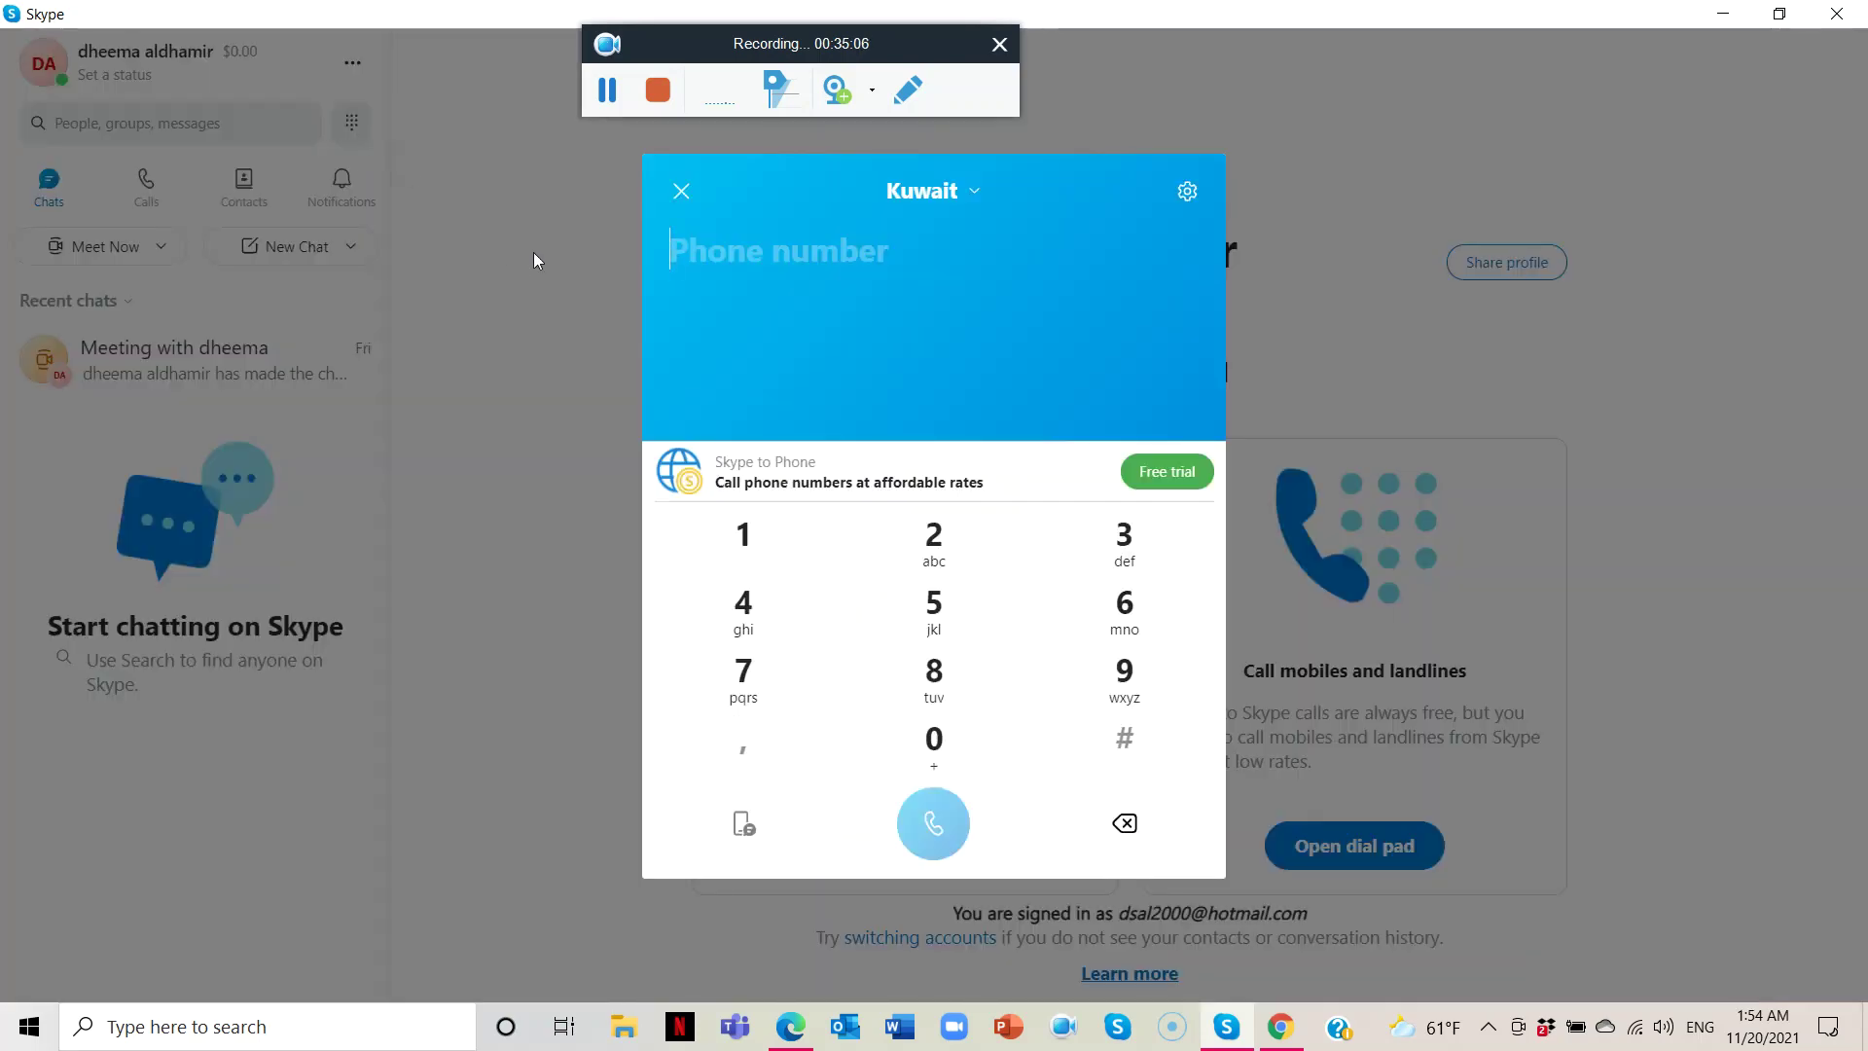
left_click(391, 156)
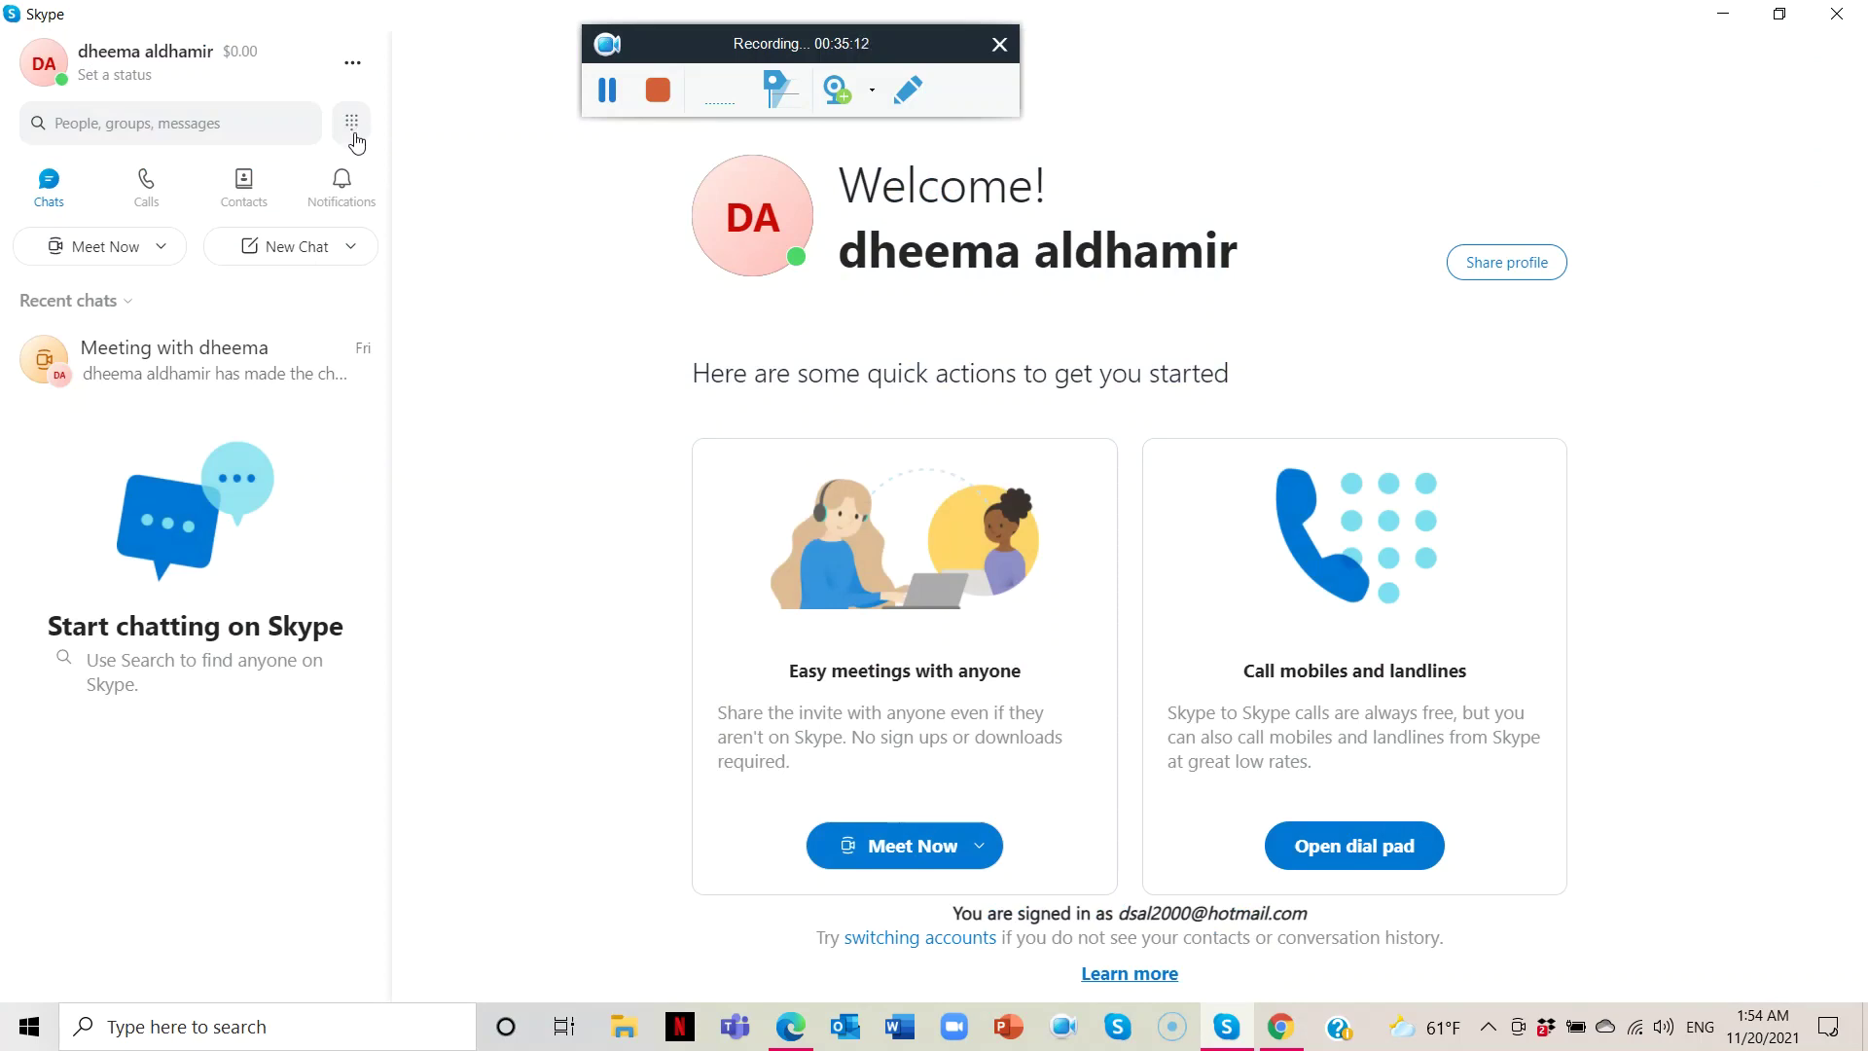
left_click(347, 125)
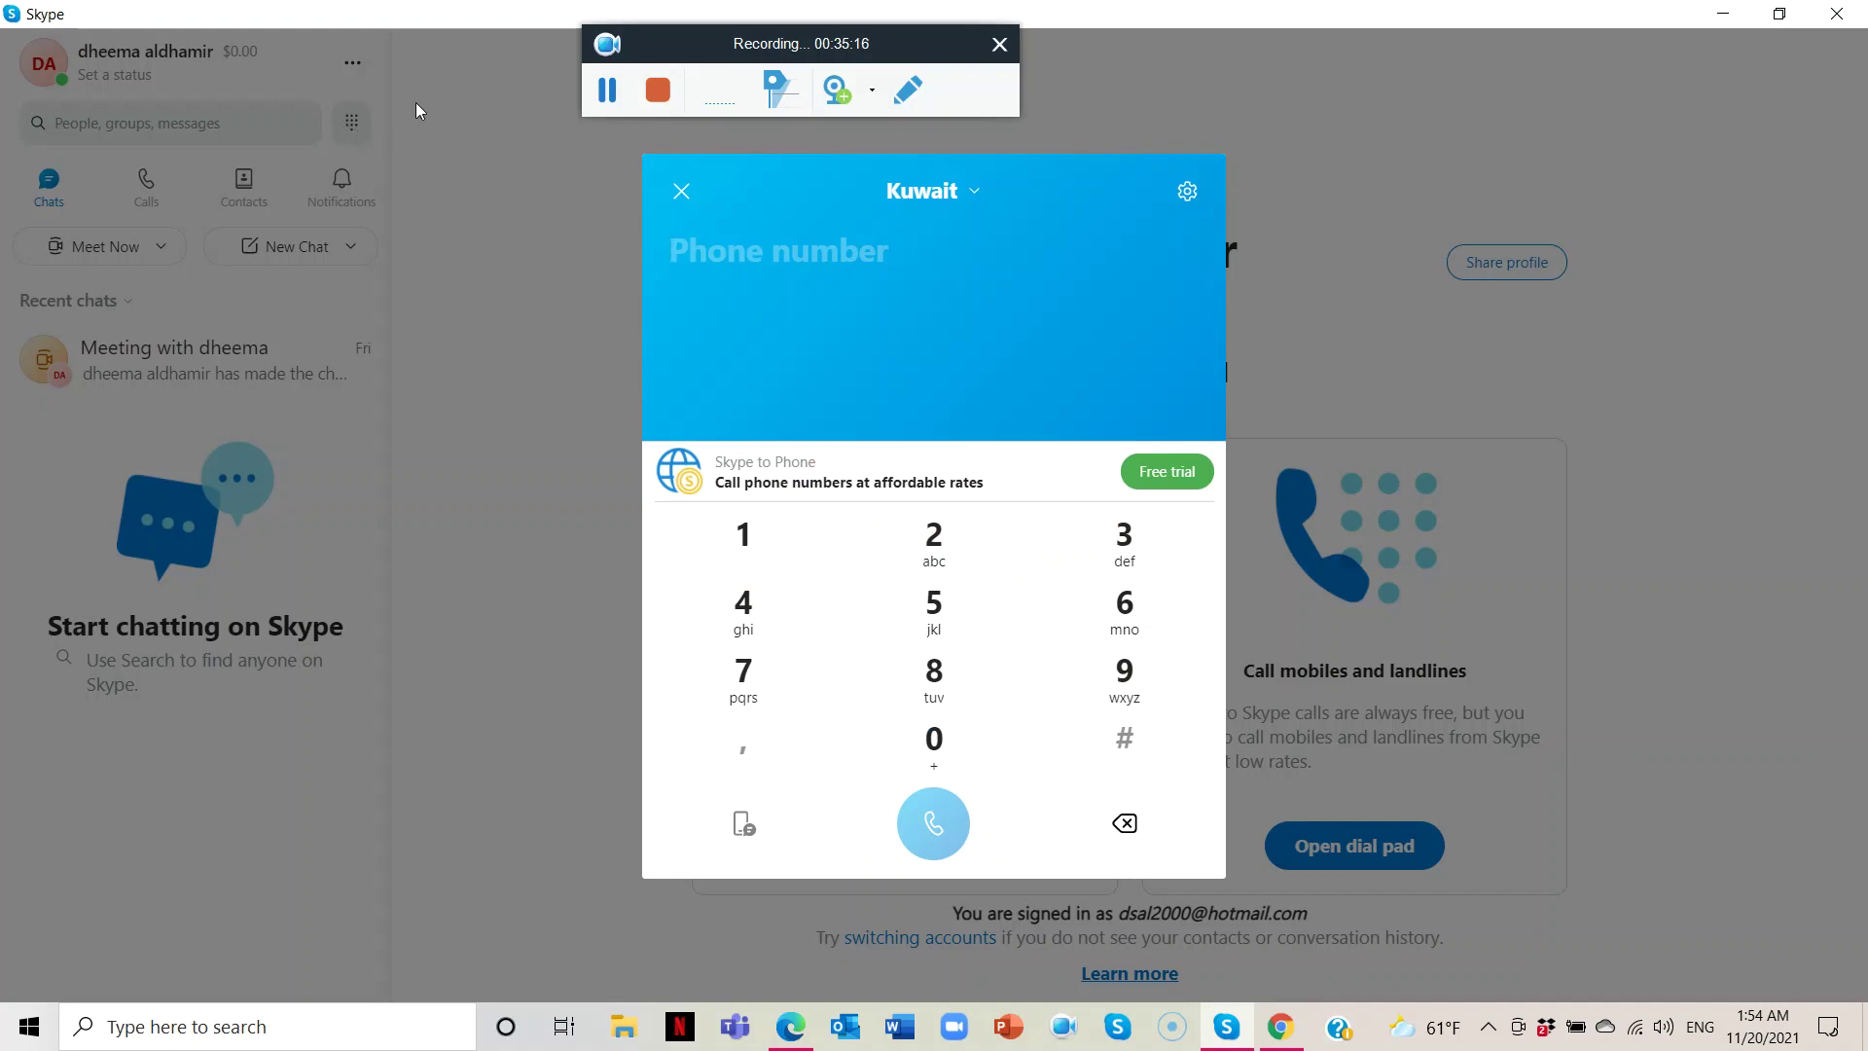
left_click(977, 191)
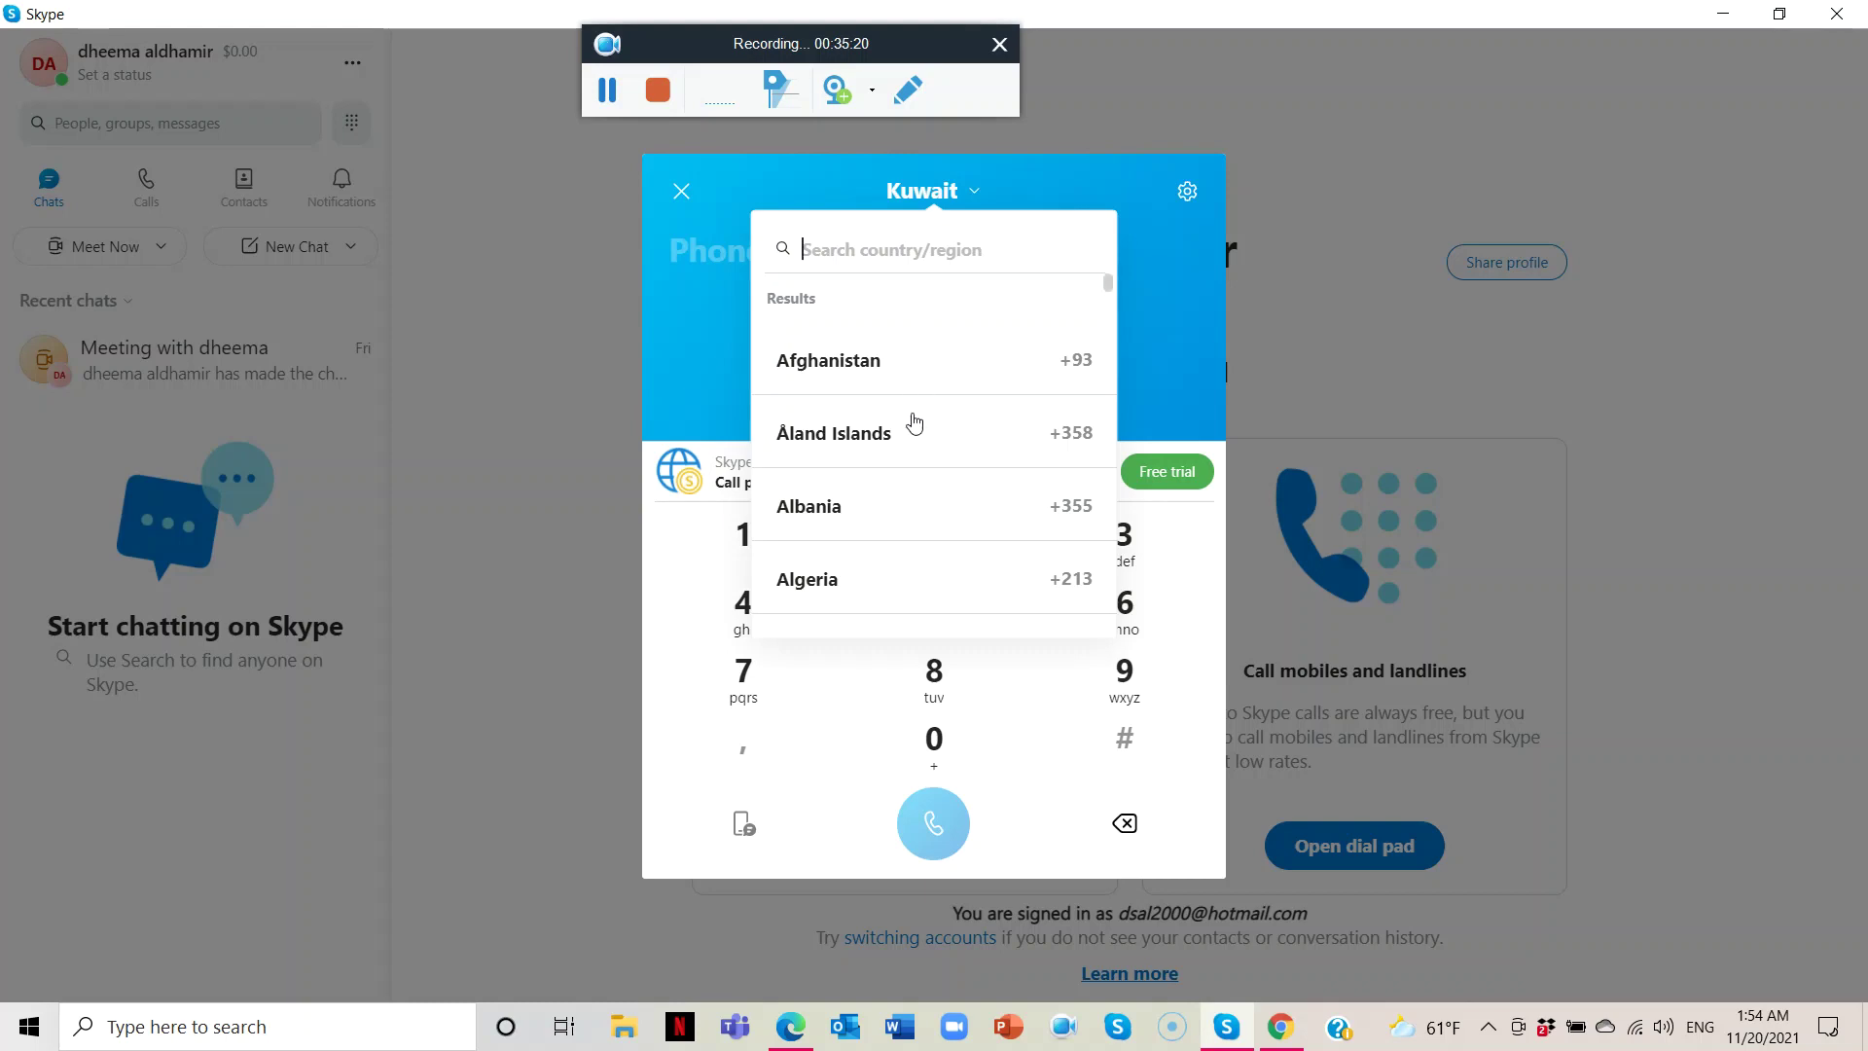
scroll(908, 429, "down", 20)
scroll(879, 445, "down", 20)
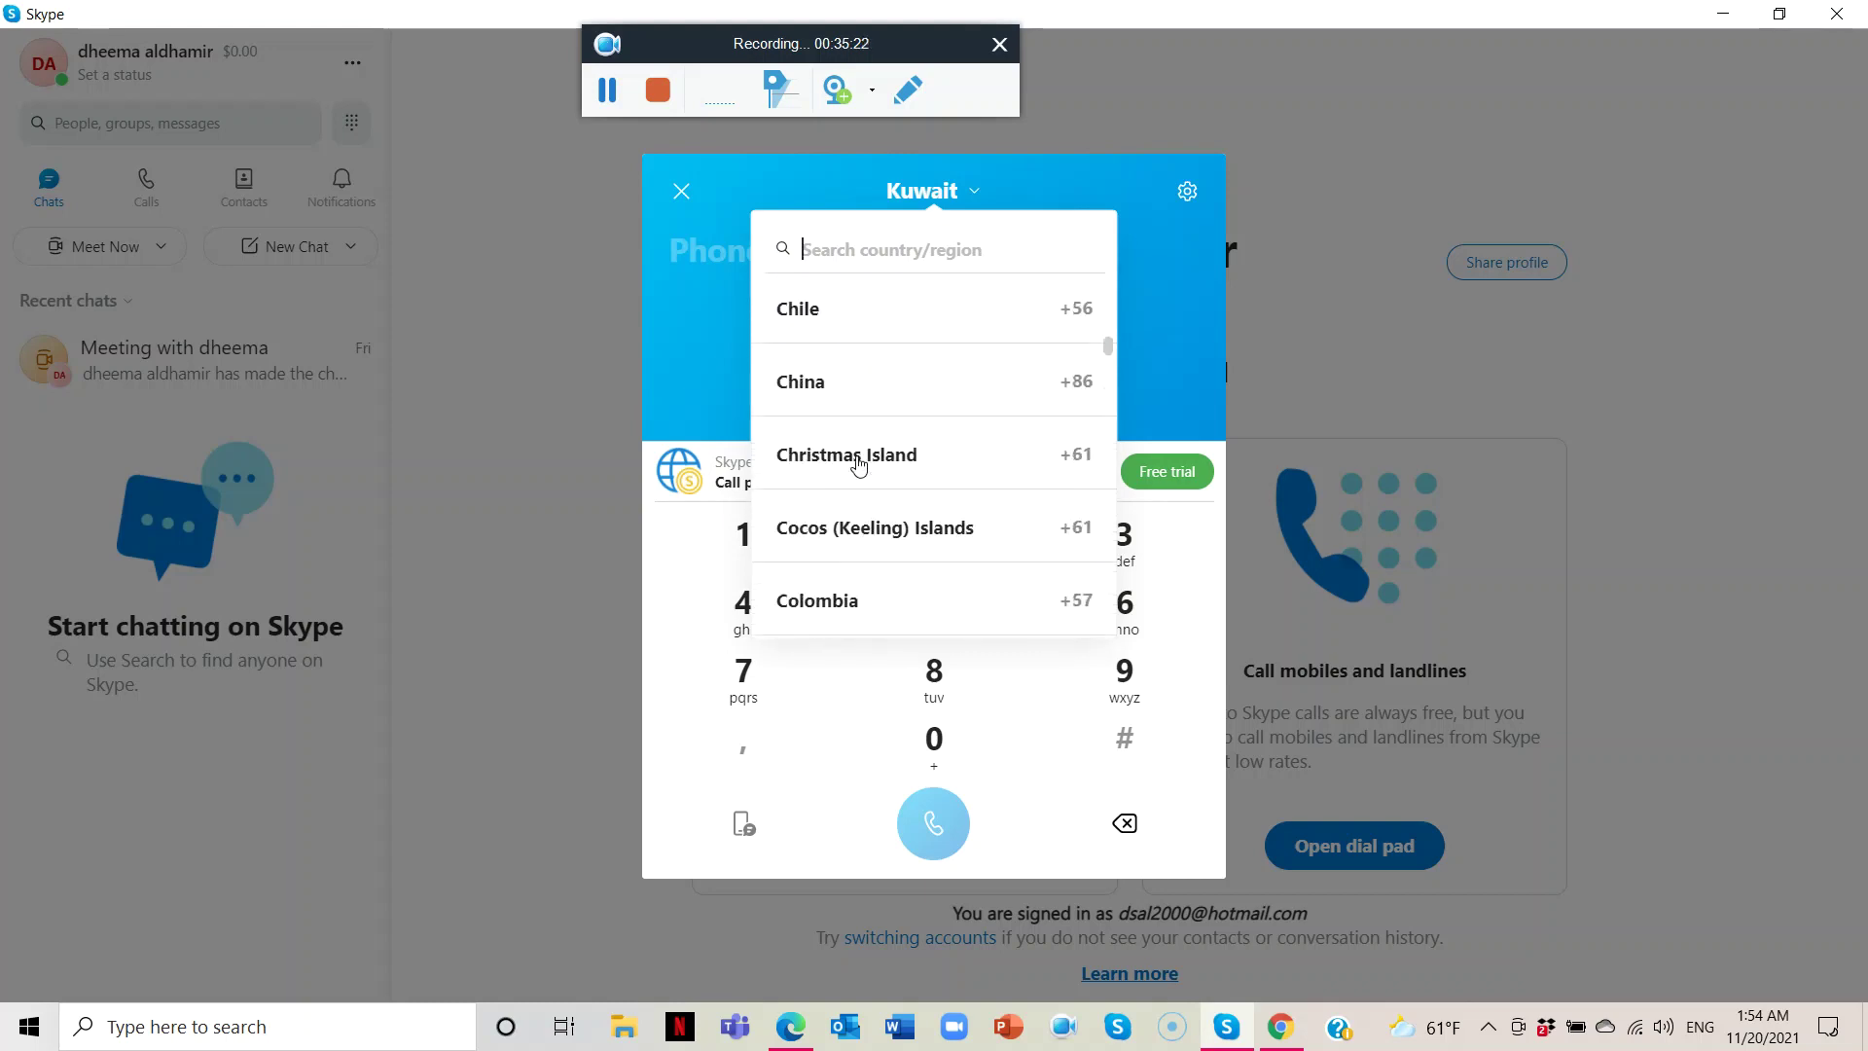
scroll(835, 440, "down", 3)
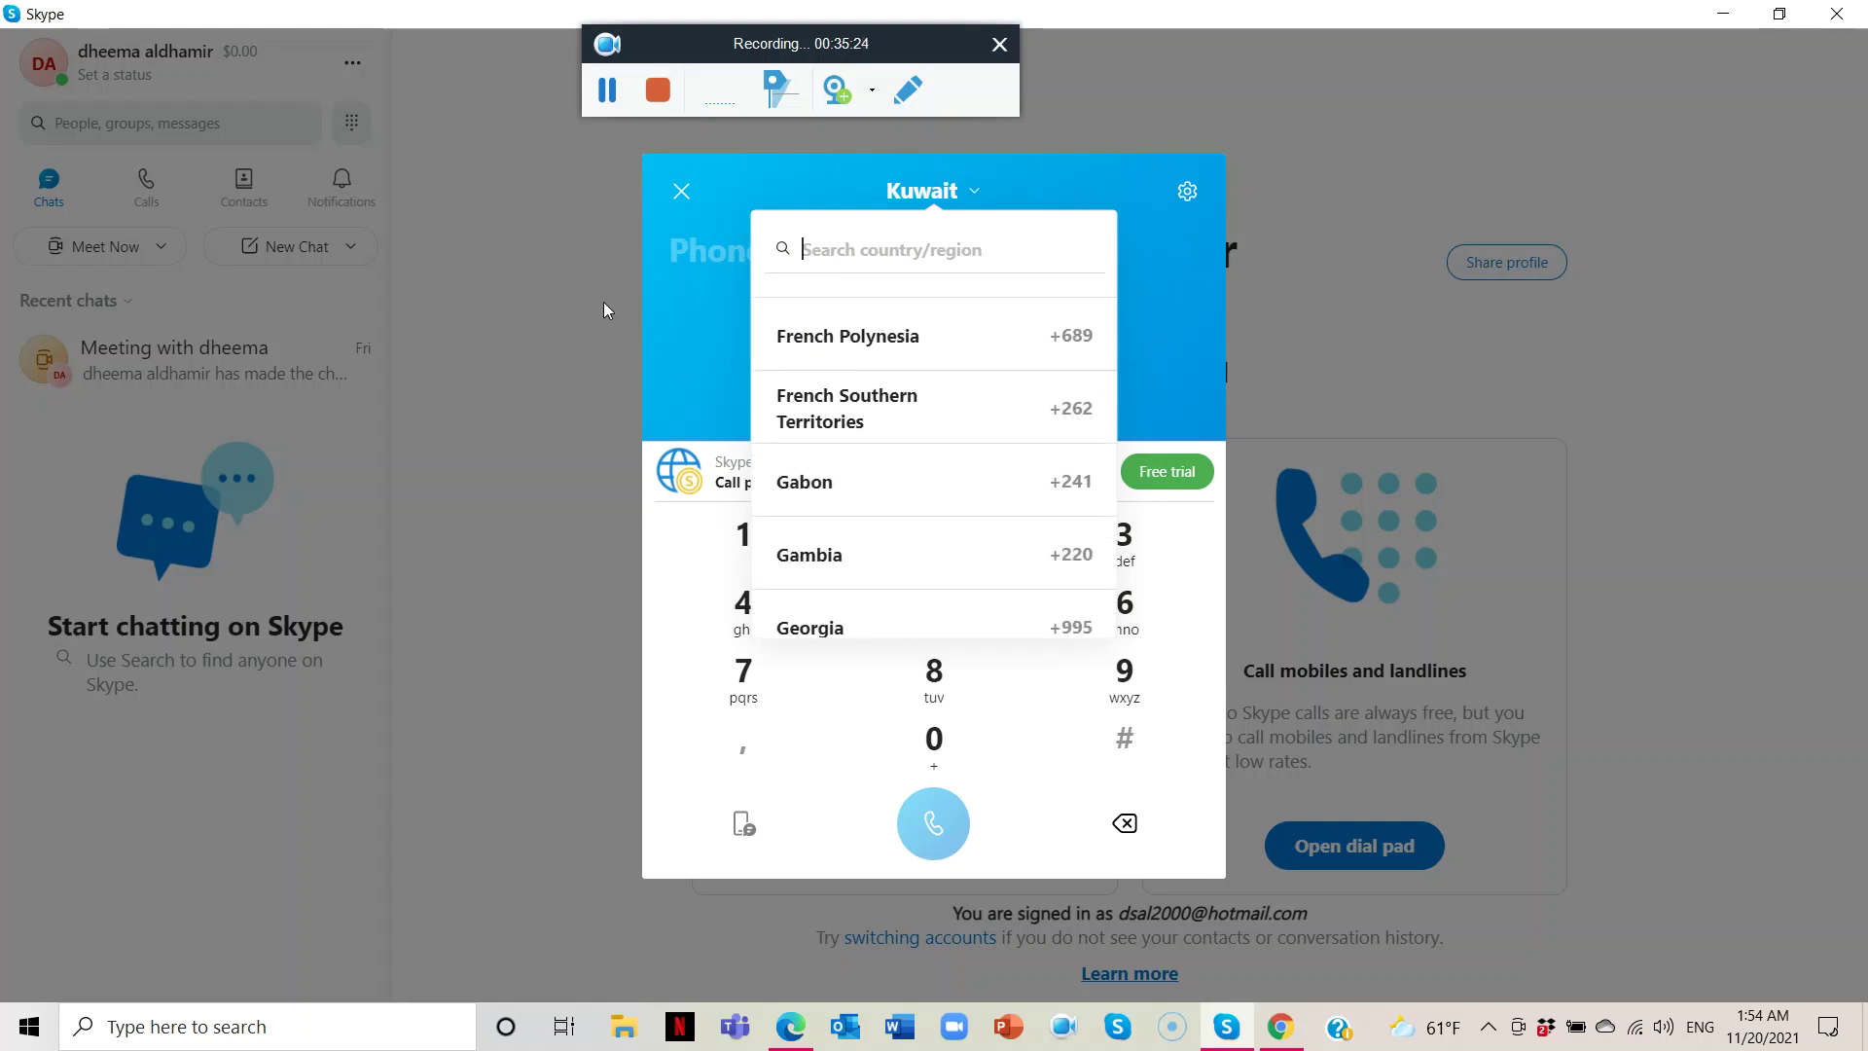
left_click(648, 284)
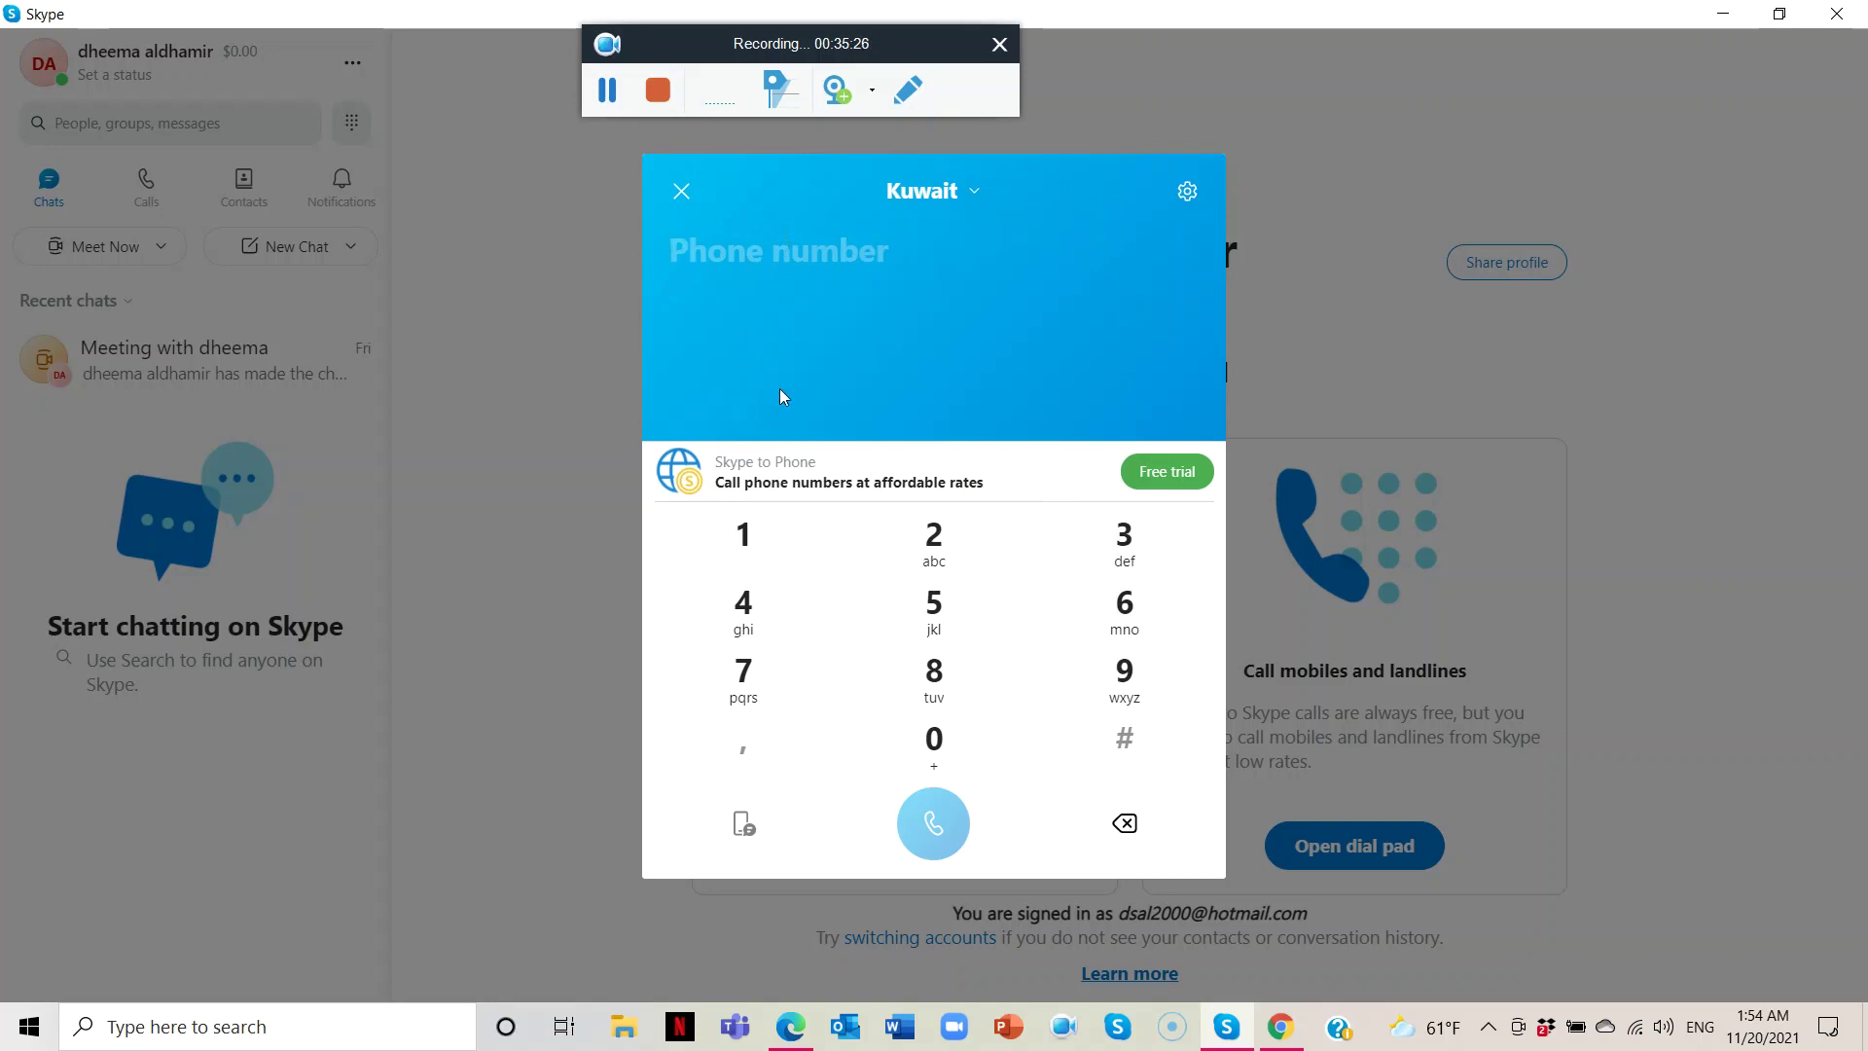
left_click(1110, 671)
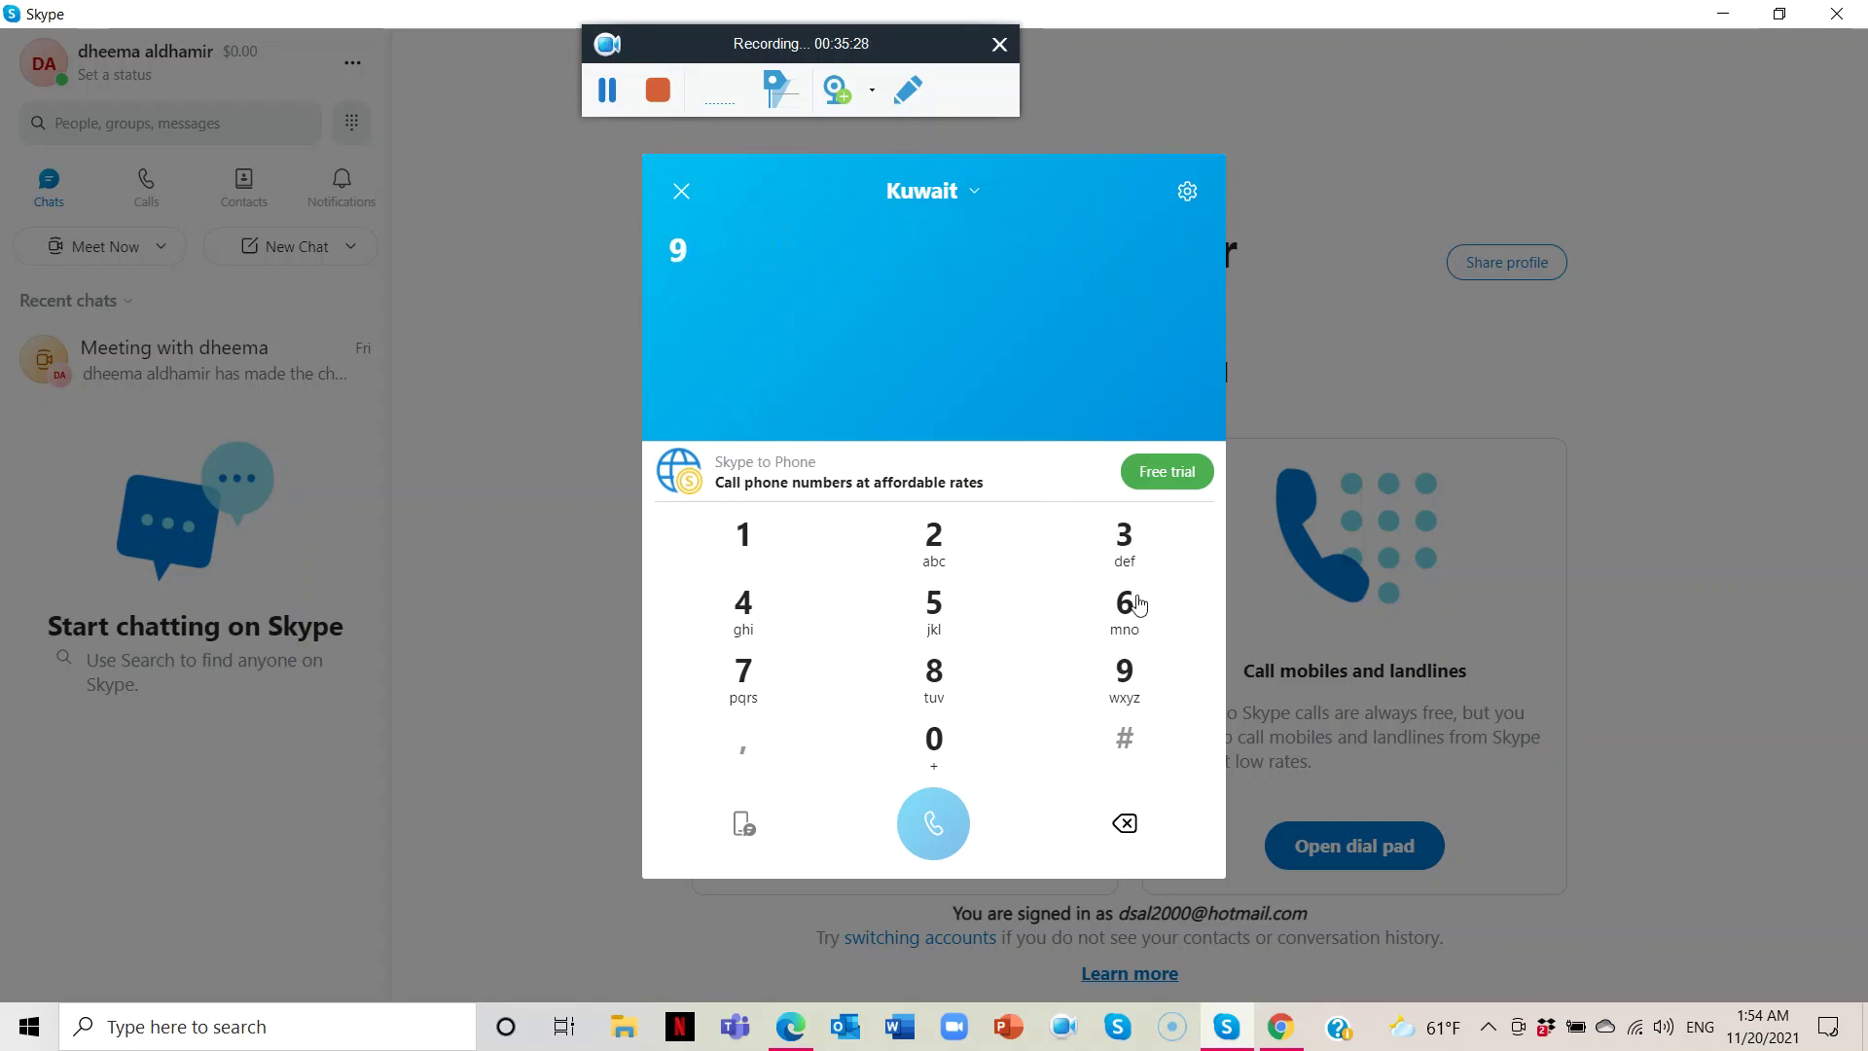
left_click(1140, 604)
left_click(1132, 551)
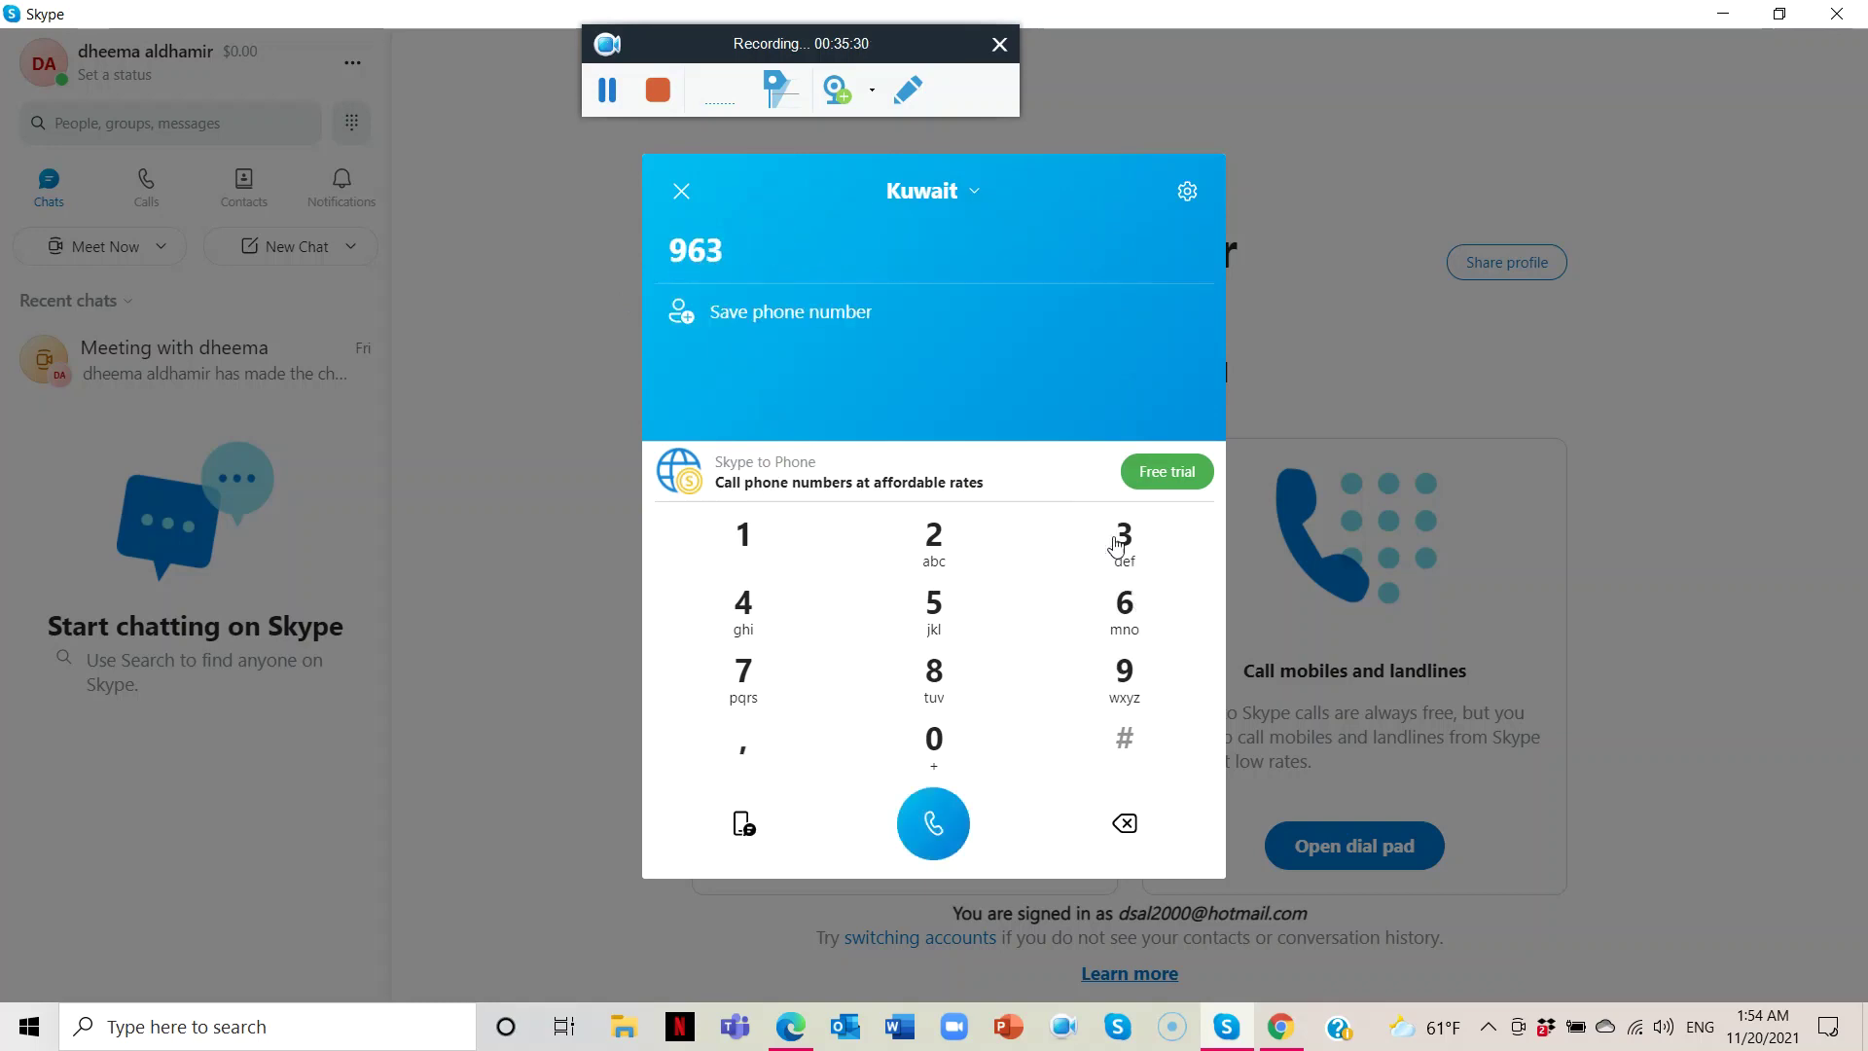
left_click(681, 192)
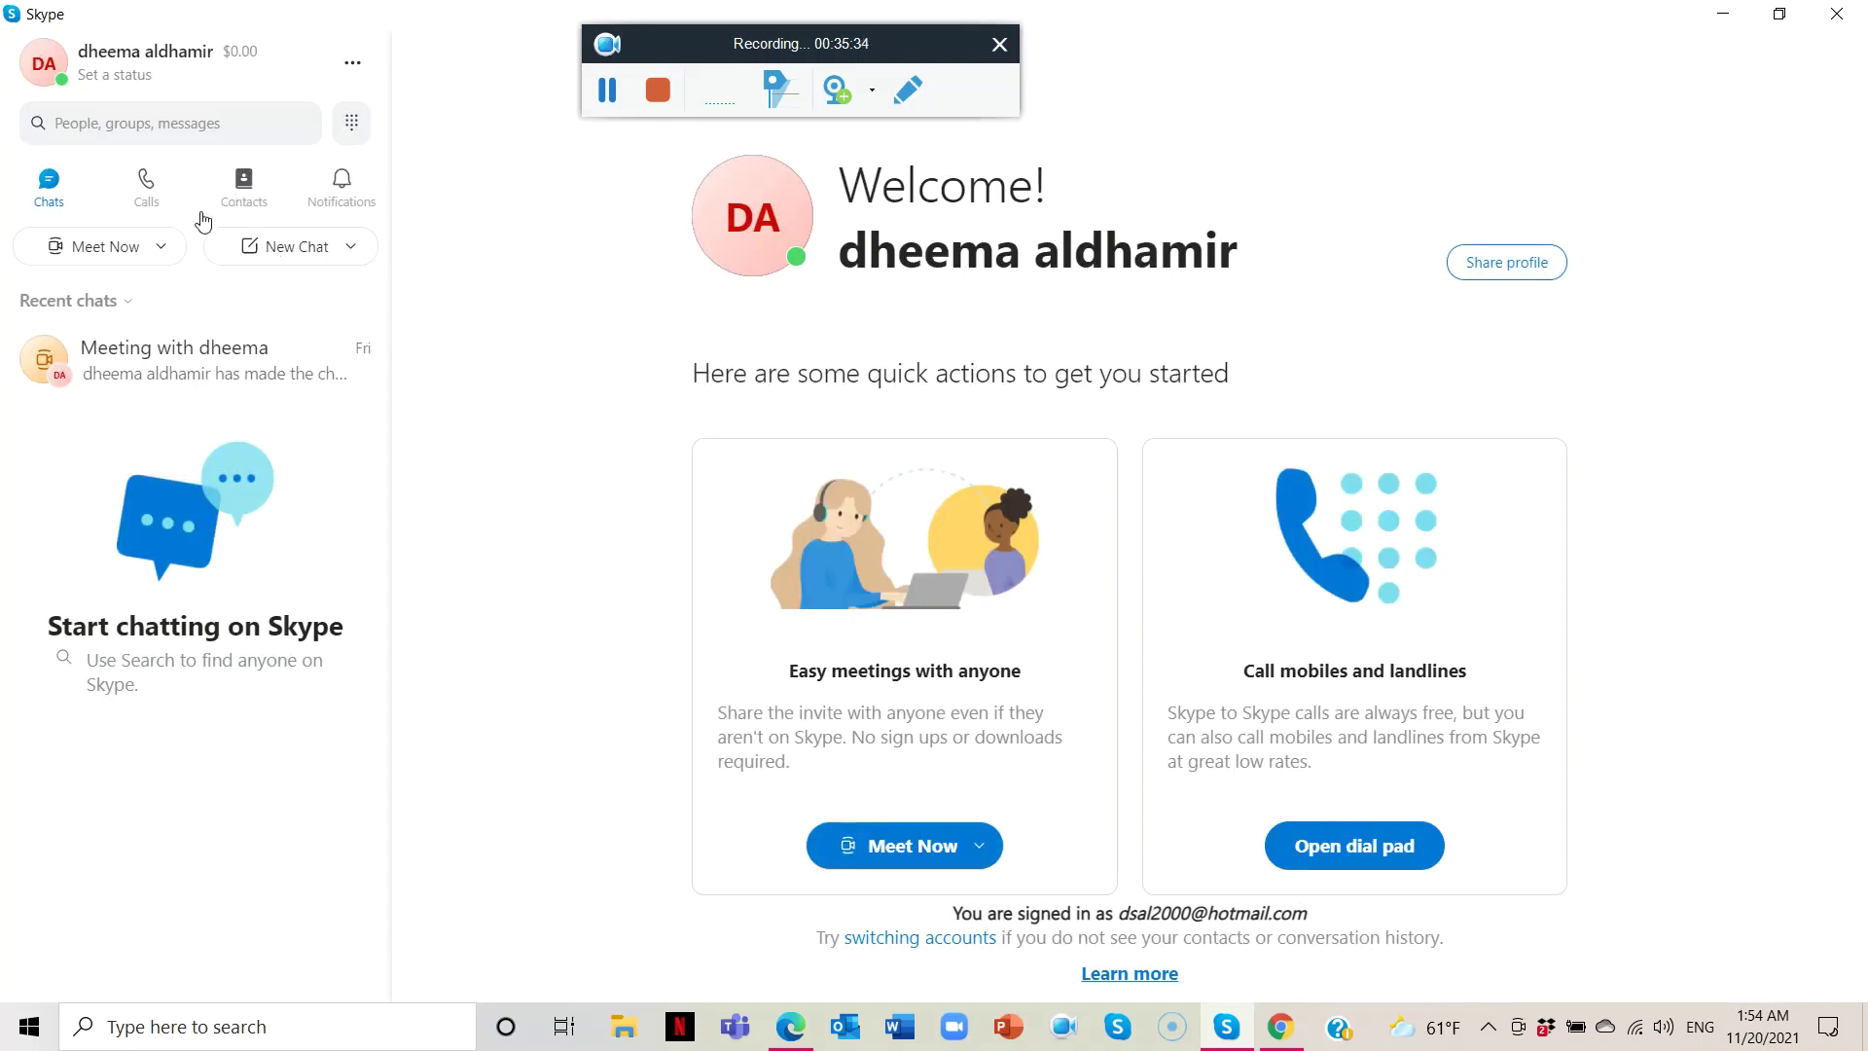
Step: Show the New Chat dropdown listing group chat, moderated group, chat and private conversation
left_click(350, 247)
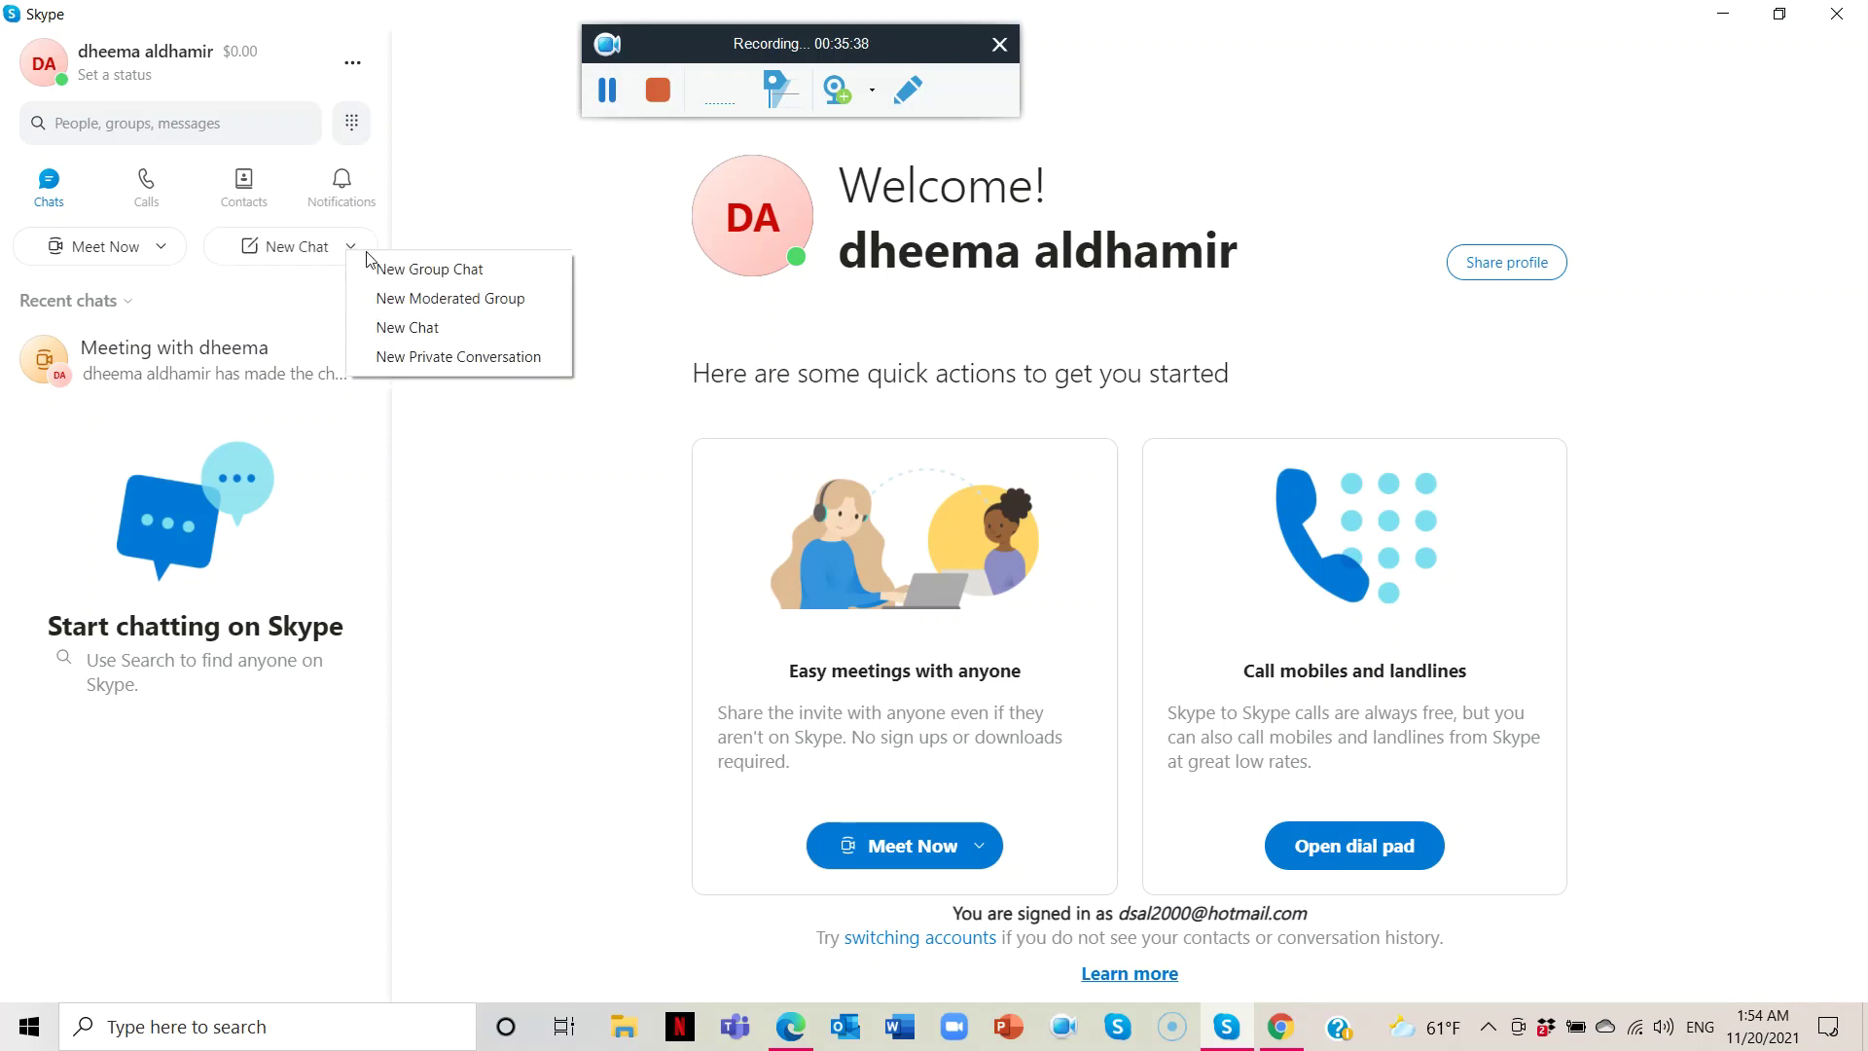